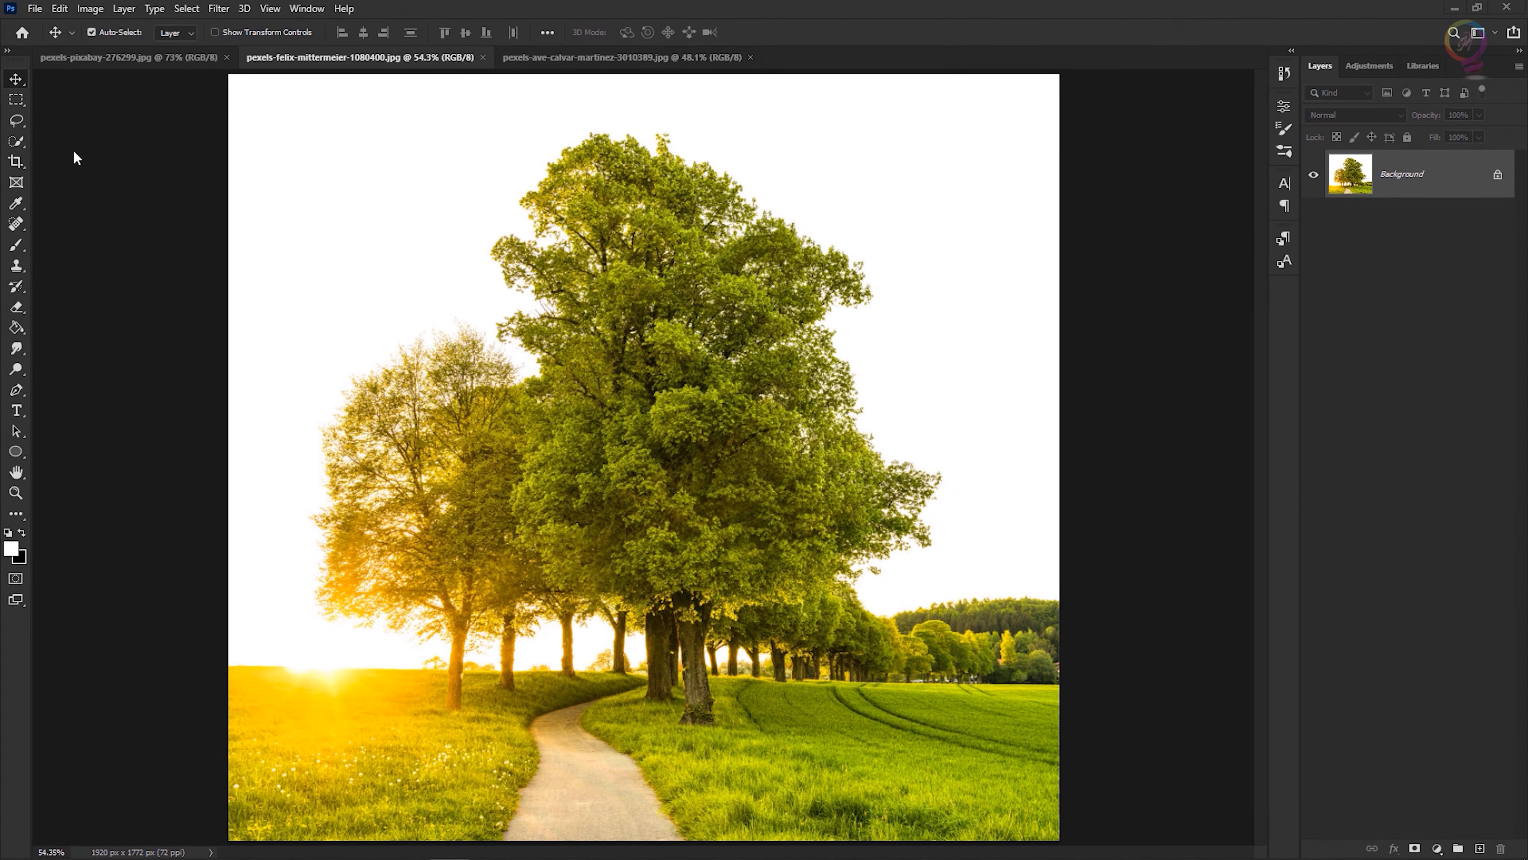
- Draw a Lasso selection around the whole footpath in the tree image, leaving a small margin of grass
left_click(17, 123)
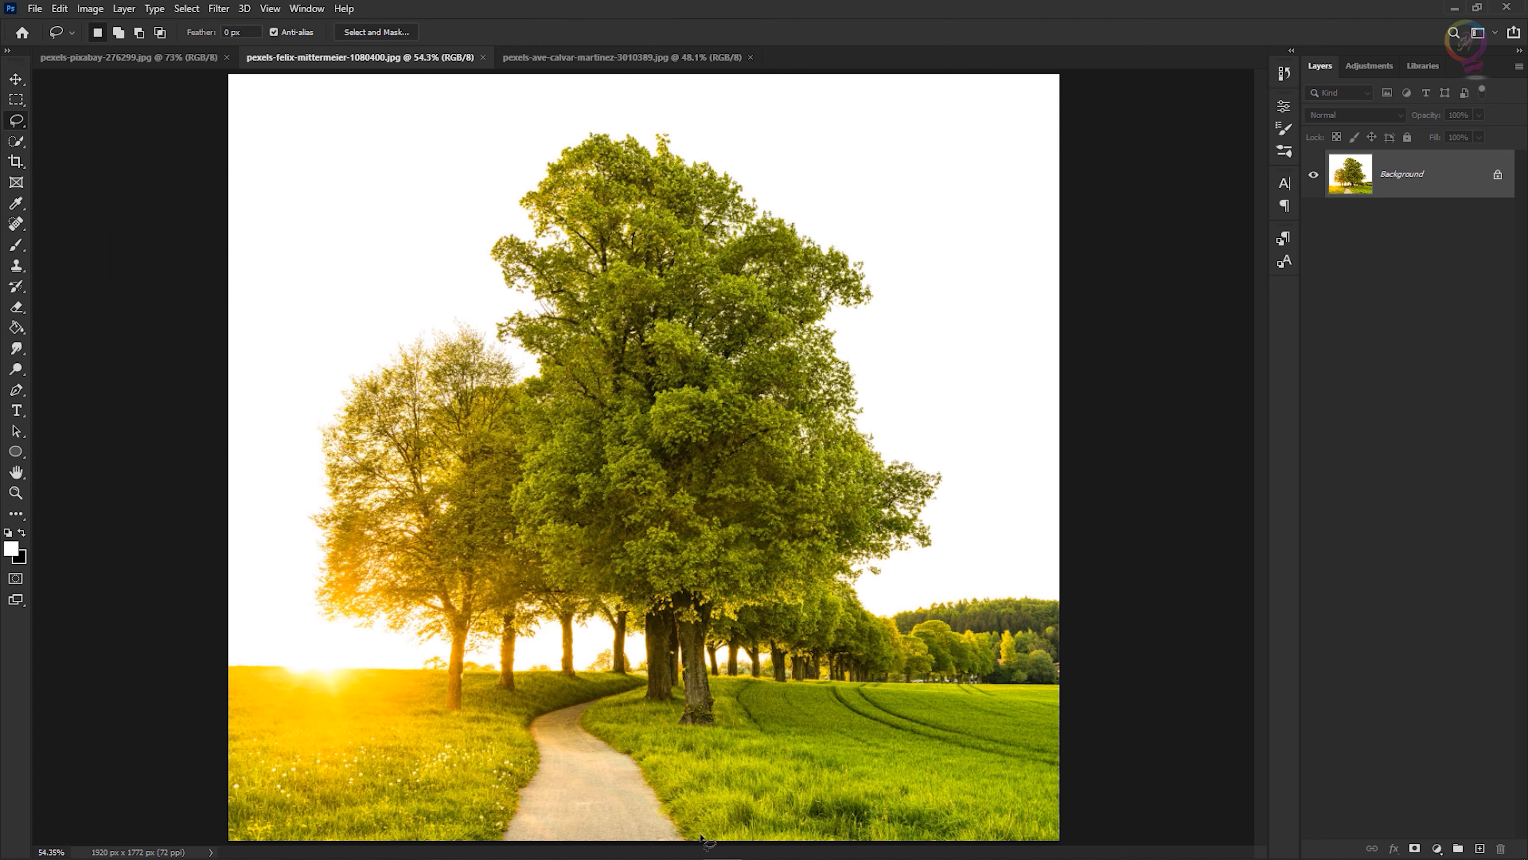
left_click_drag(701, 837, 601, 715)
mouse_move(612, 702)
left_mouse_down()
mouse_move(527, 707)
mouse_move(483, 836)
mouse_move(514, 851)
mouse_move(706, 848)
mouse_move(640, 855)
mouse_move(704, 840)
left_mouse_up()
- Fill the selected footpath with Content-Aware contents, then clear the selection
left_click(60, 8)
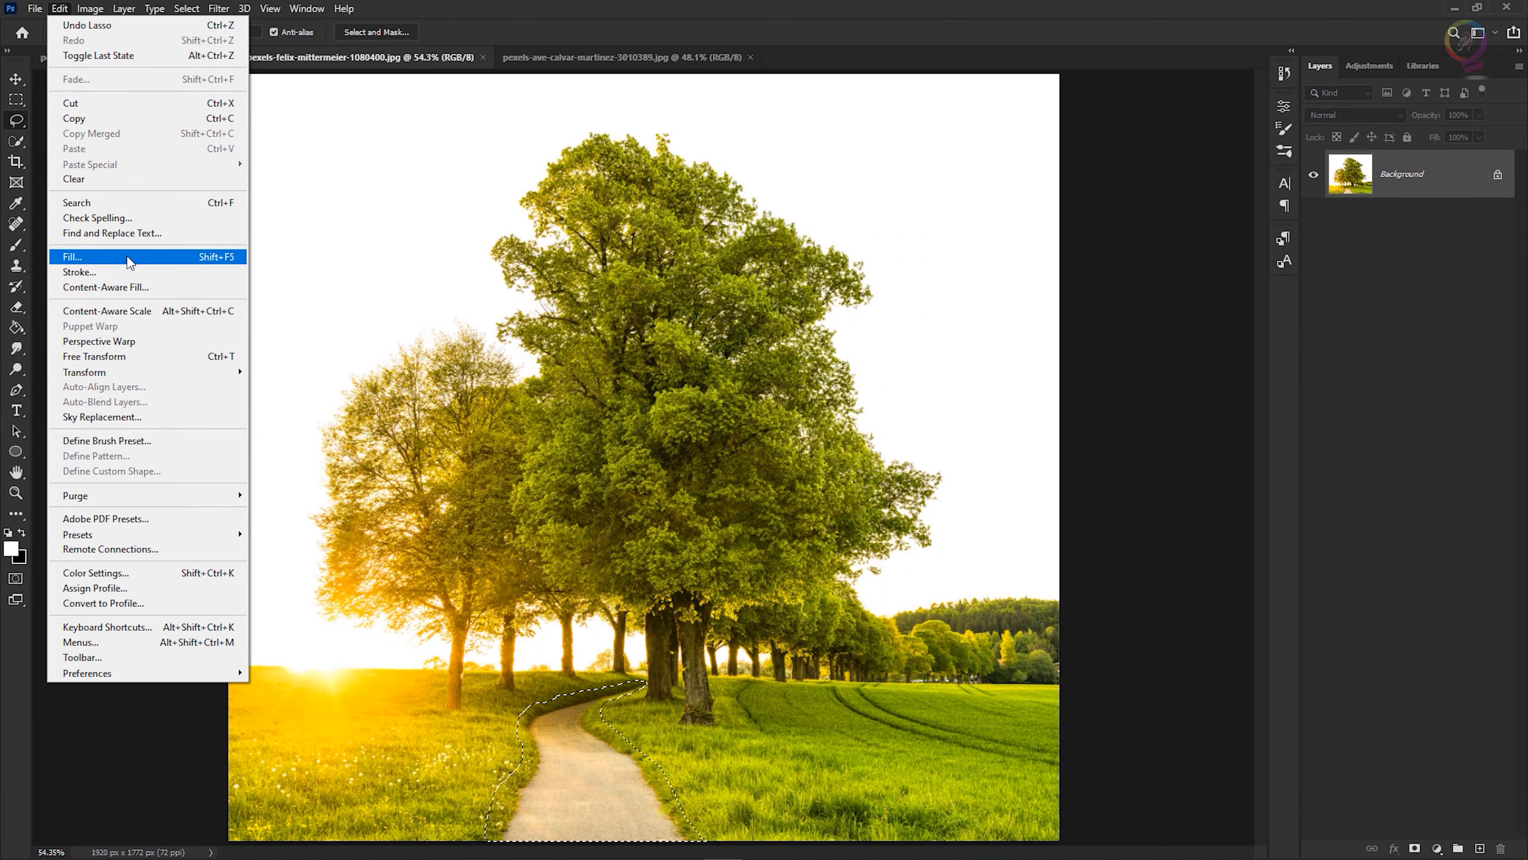
left_click(197, 256)
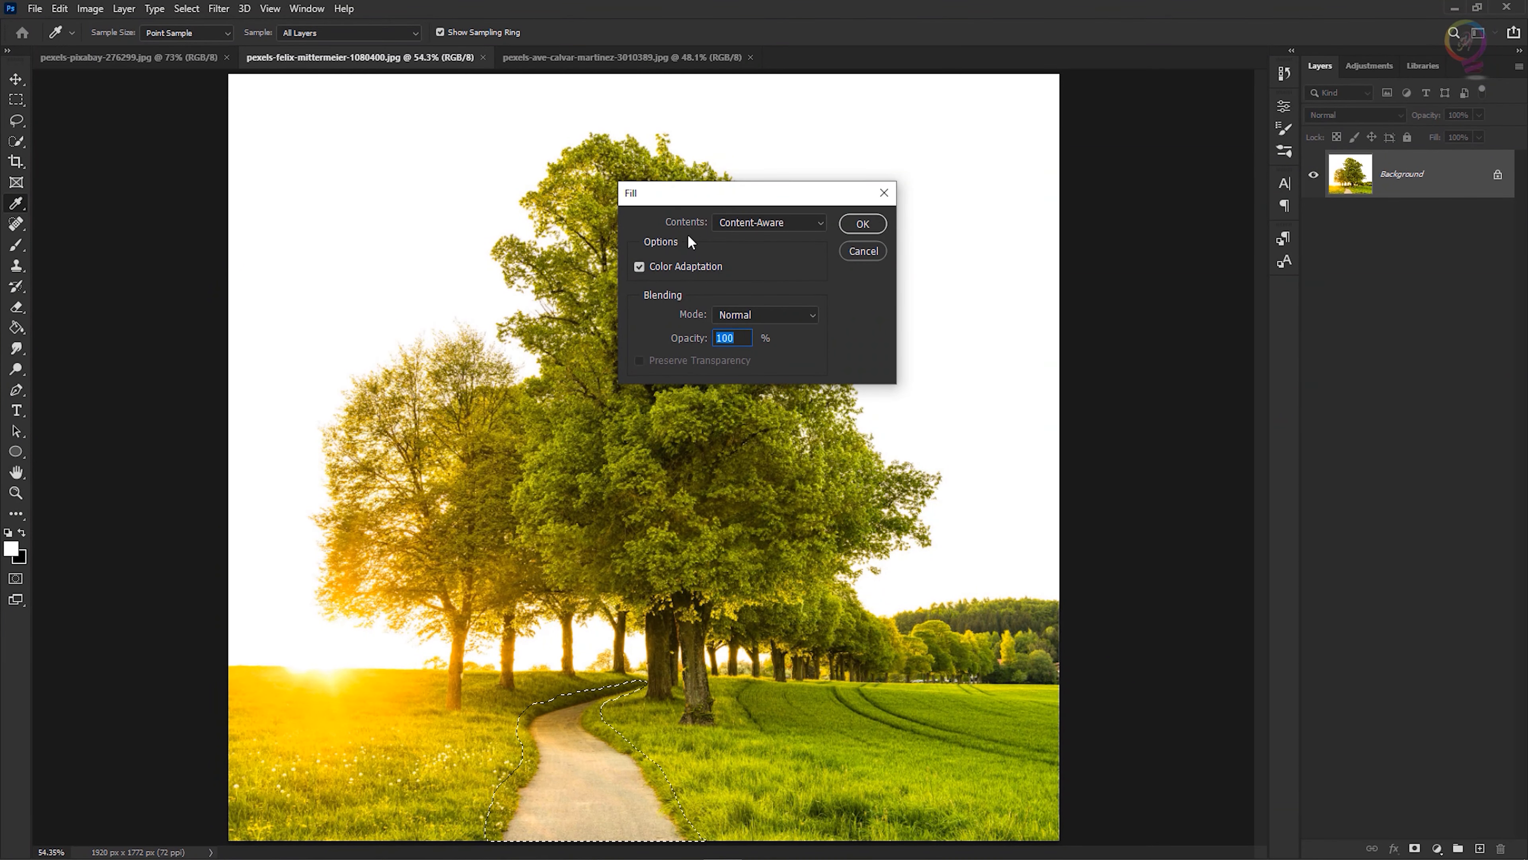
left_click(788, 224)
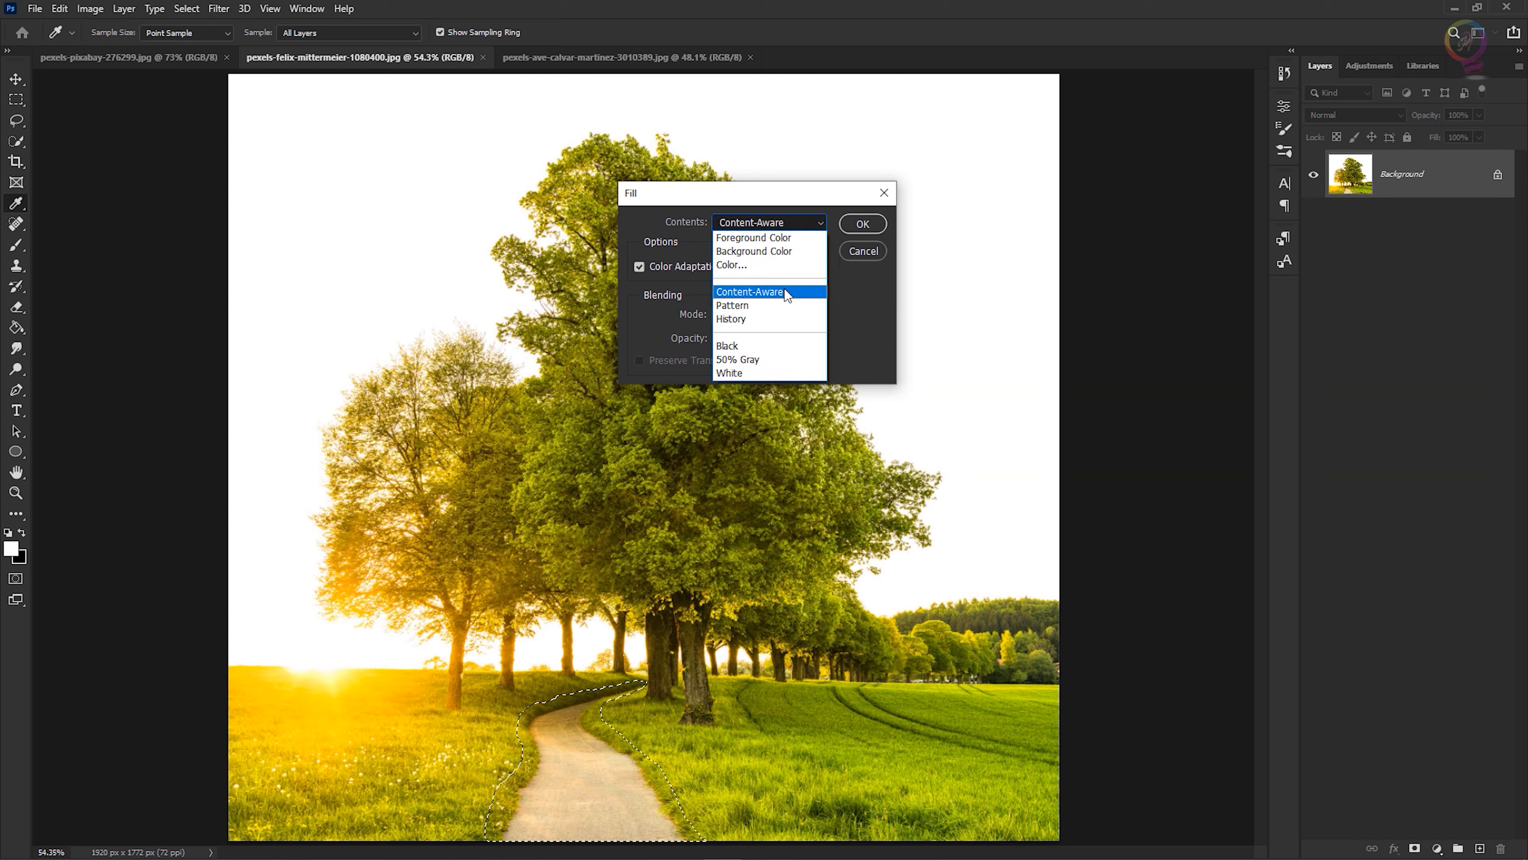
left_click(784, 291)
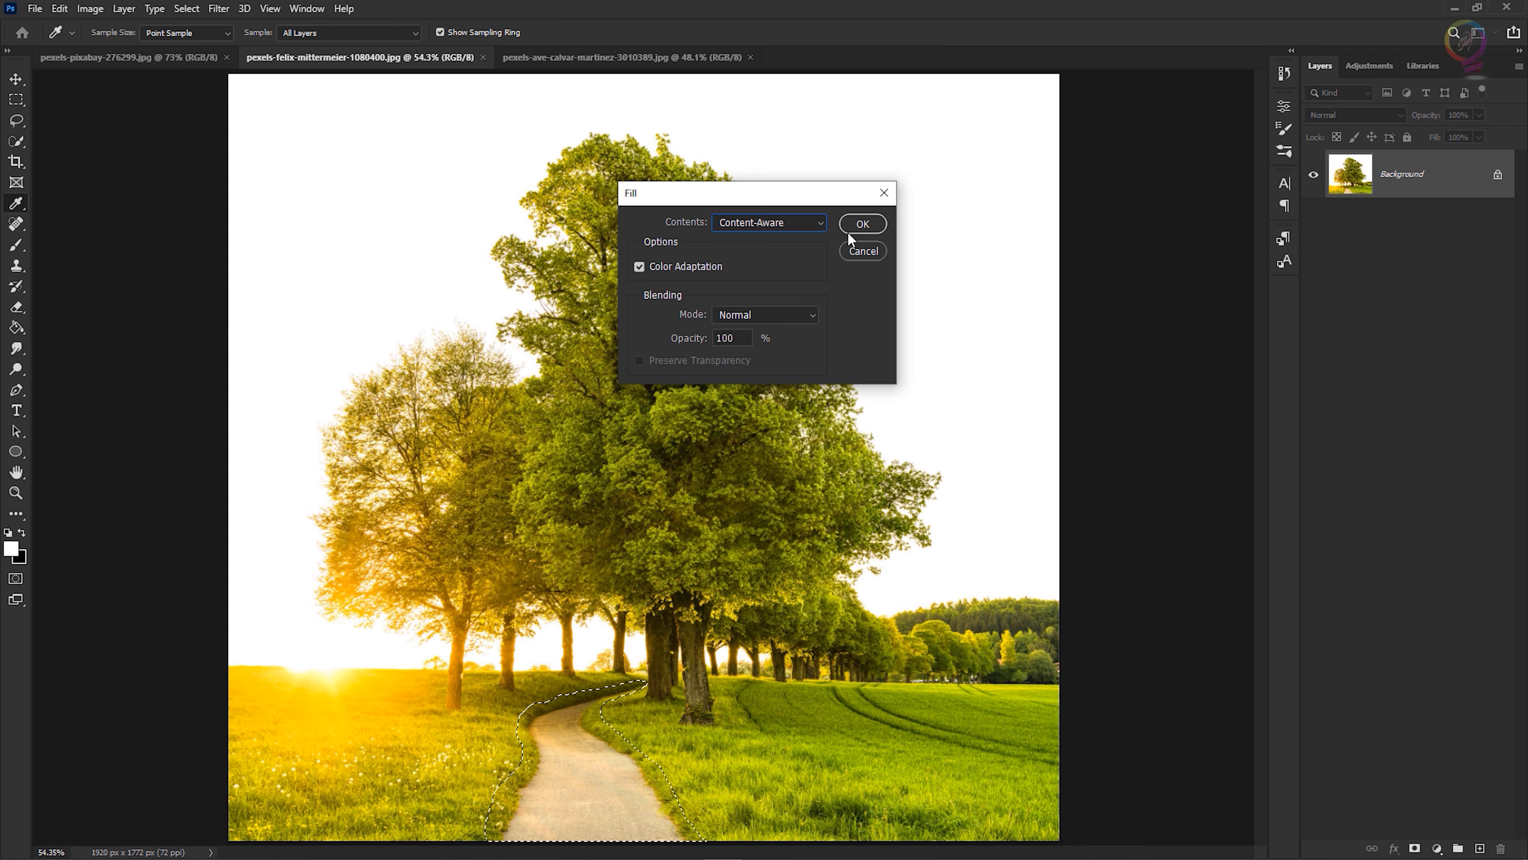
left_click(861, 224)
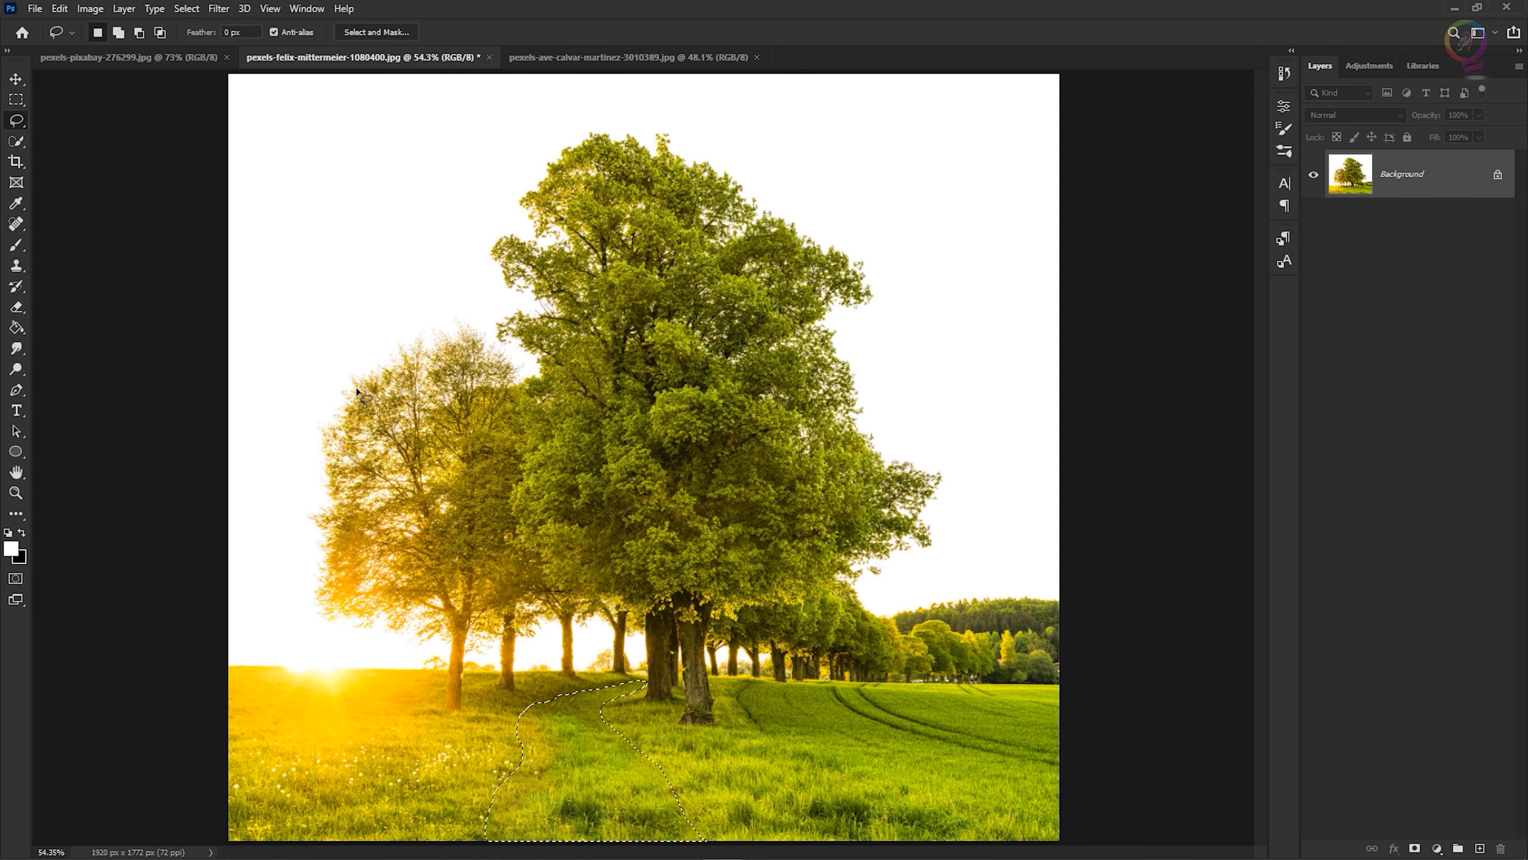
left_click(188, 8)
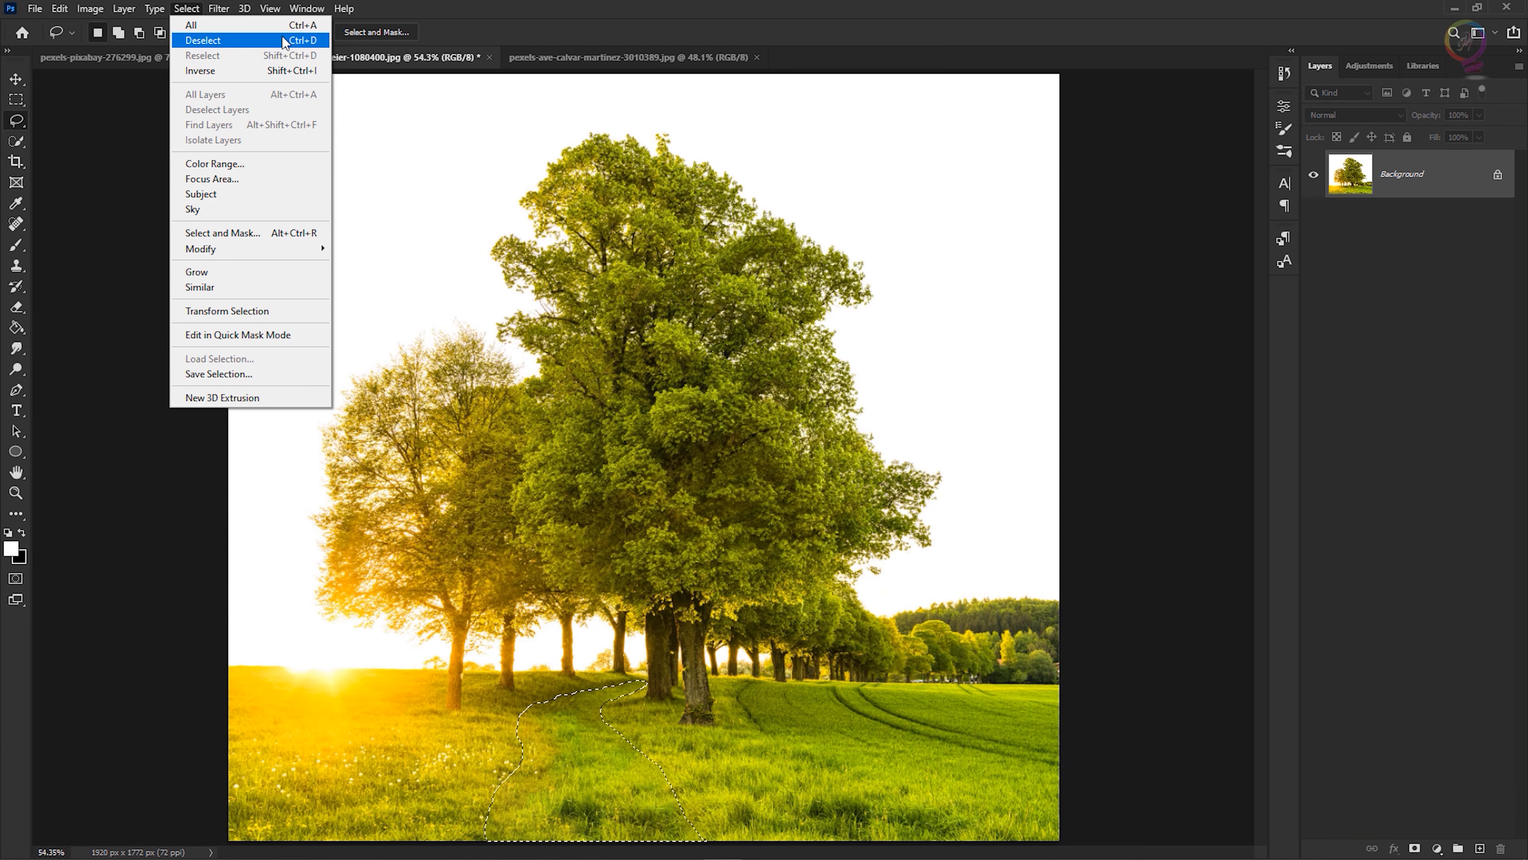
left_click(257, 41)
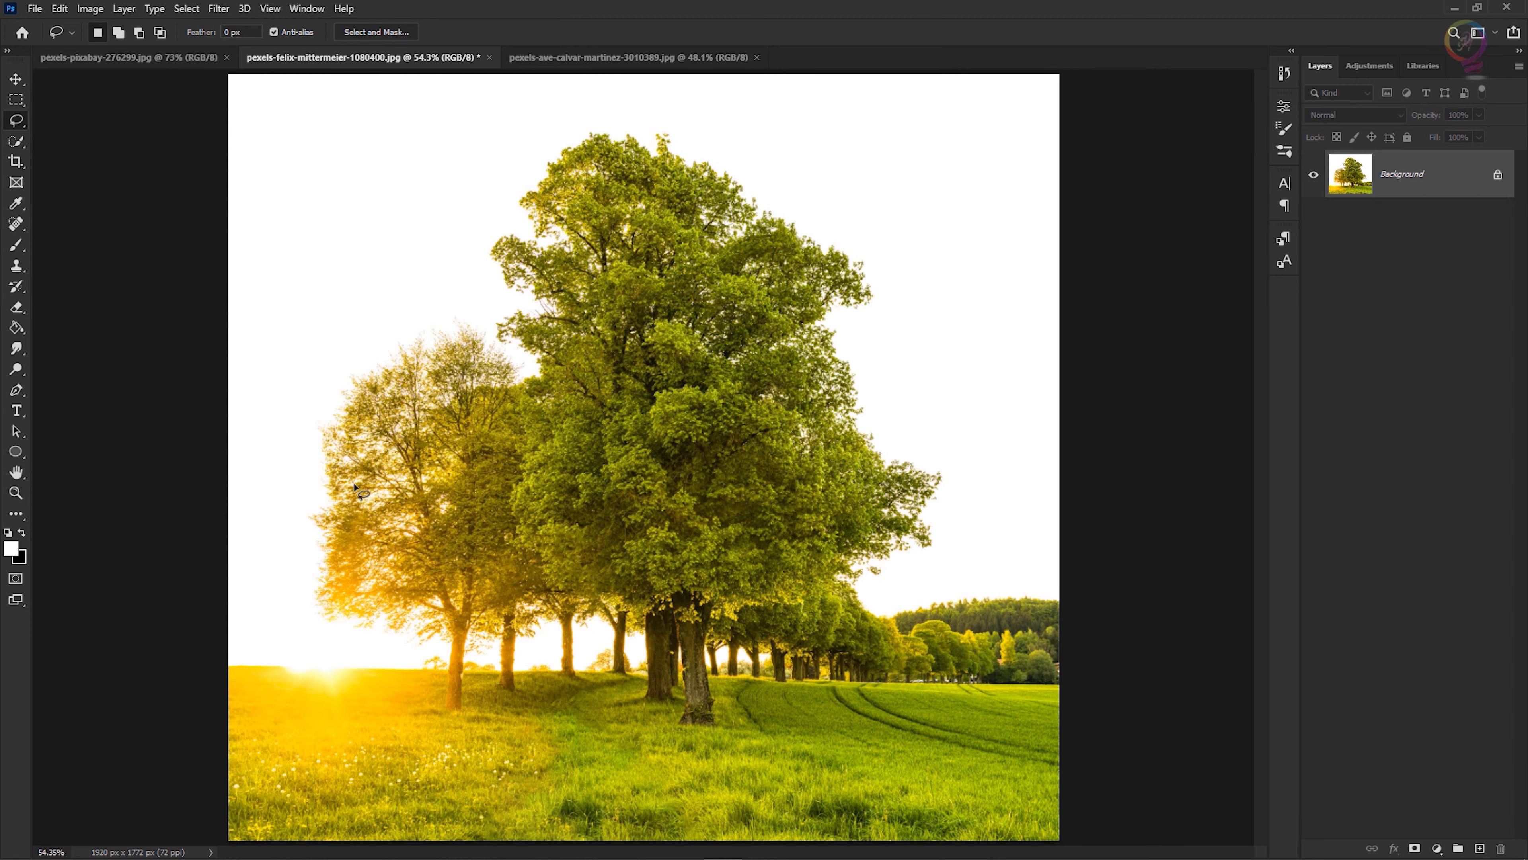
- Clone nearby grass over the filled path area using the Clone Stamp at 71% opacity
left_click(16, 266)
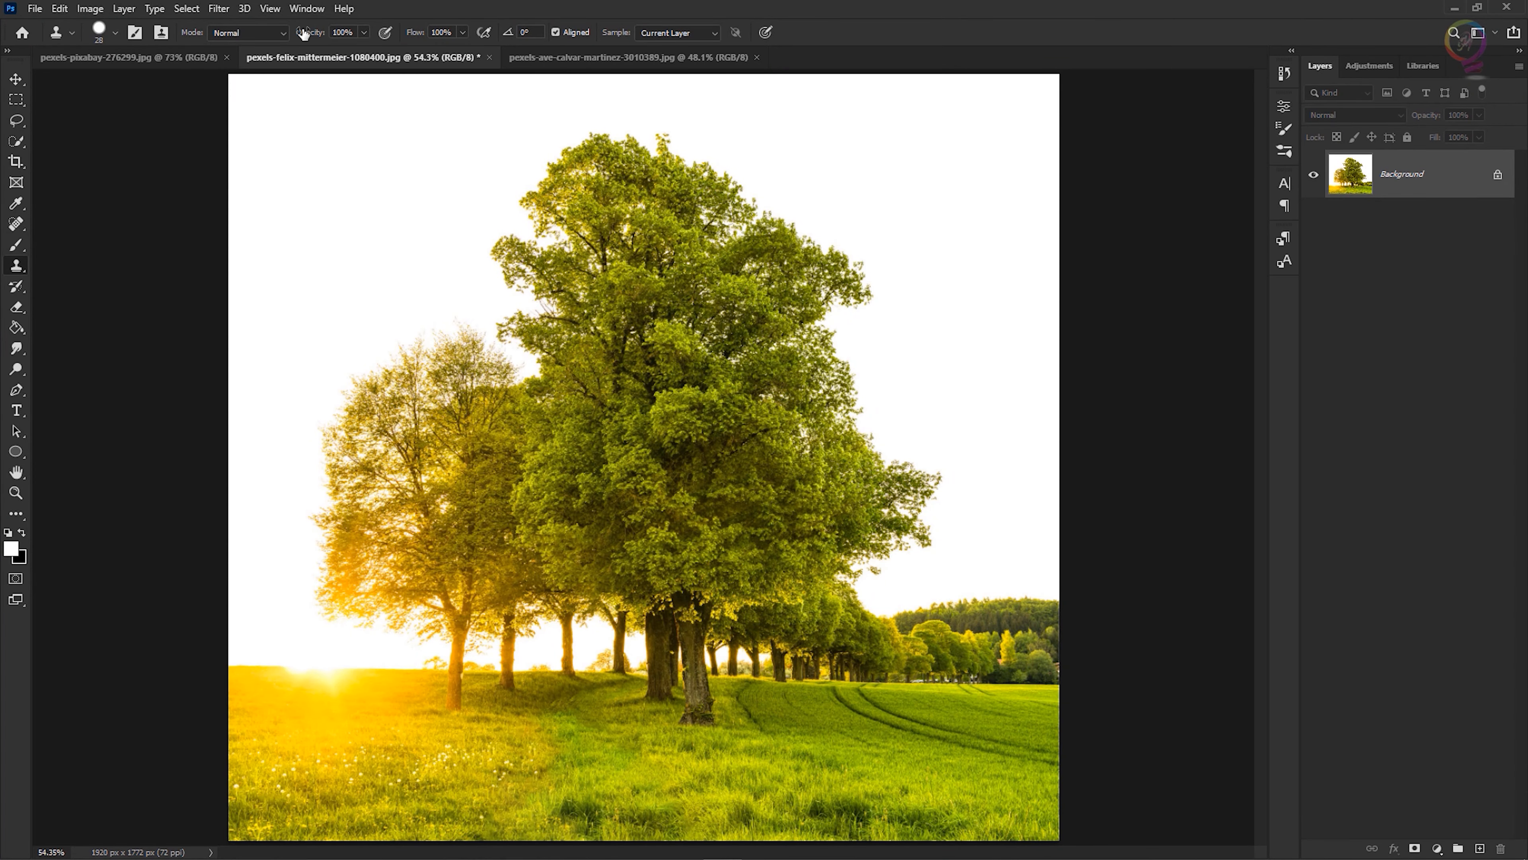
left_click(363, 34)
left_click_drag(363, 53, 342, 52)
left_click(424, 21)
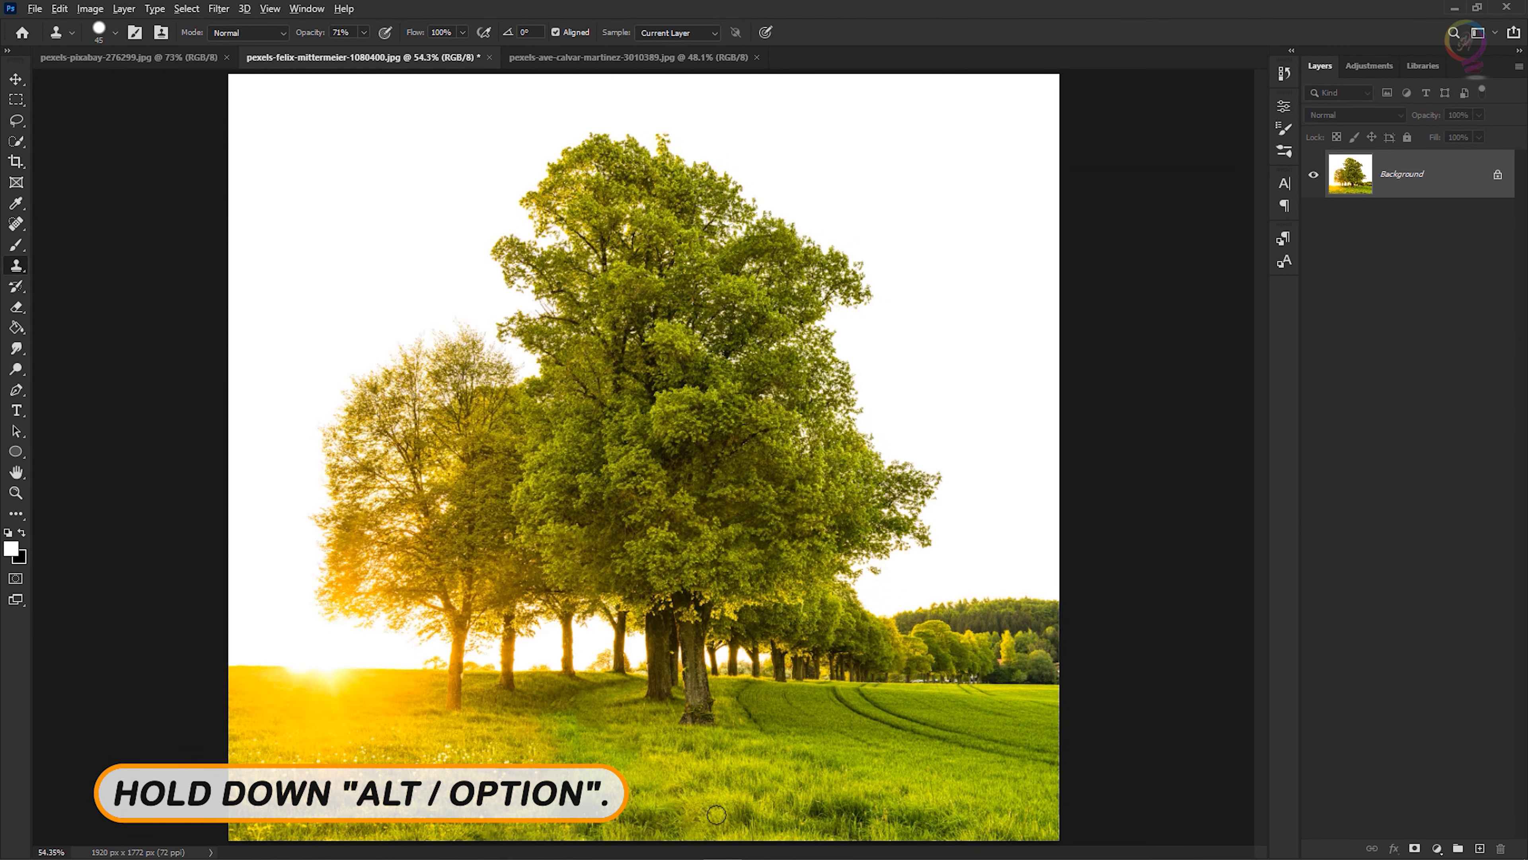
key("alt")
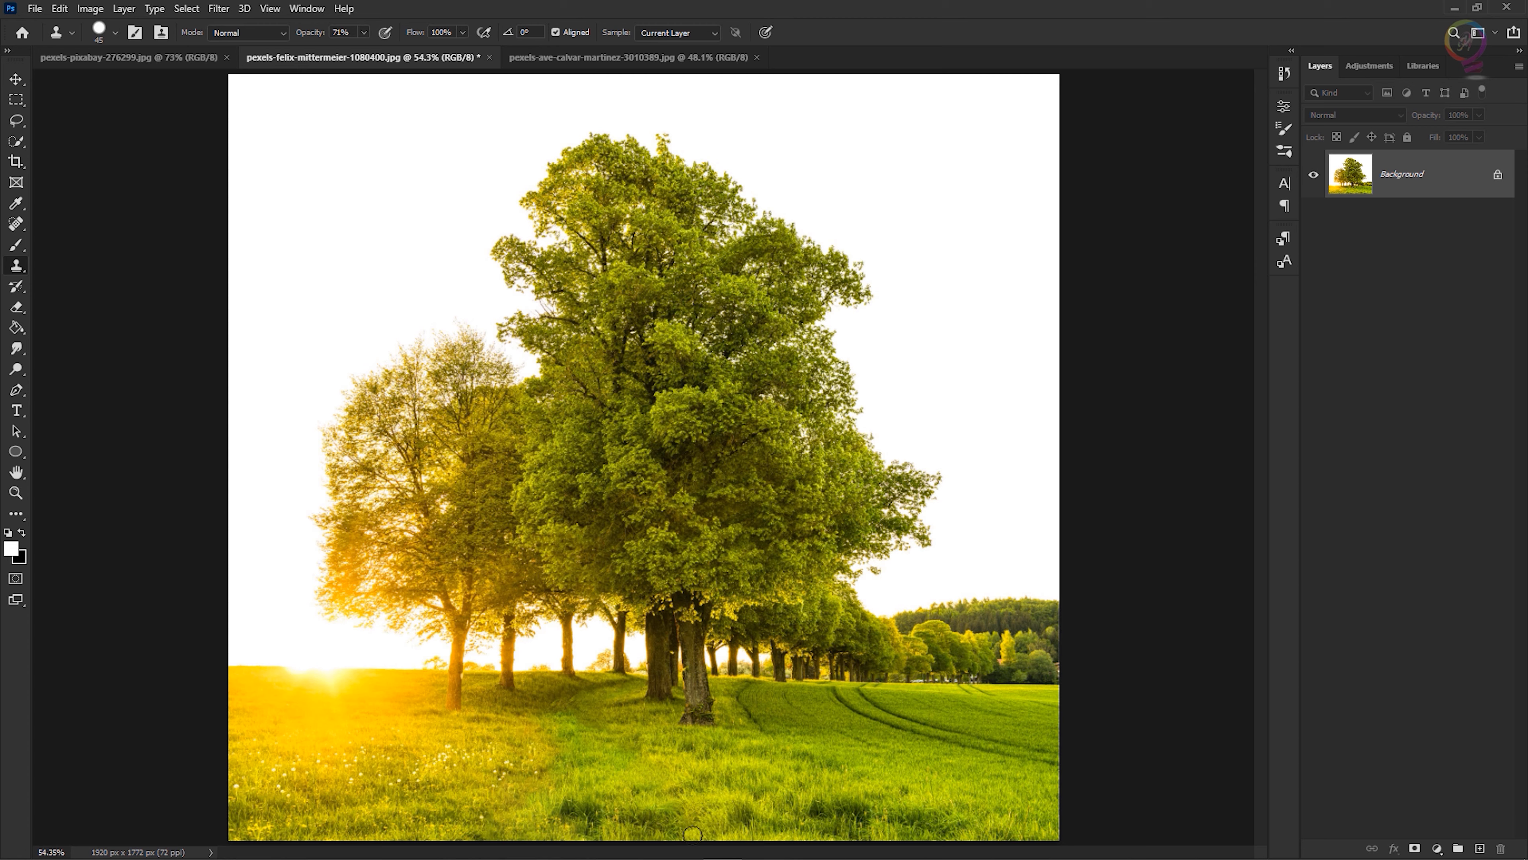
mouse_move(690, 817)
left_mouse_down()
mouse_move(628, 731)
mouse_move(644, 754)
left_mouse_up()
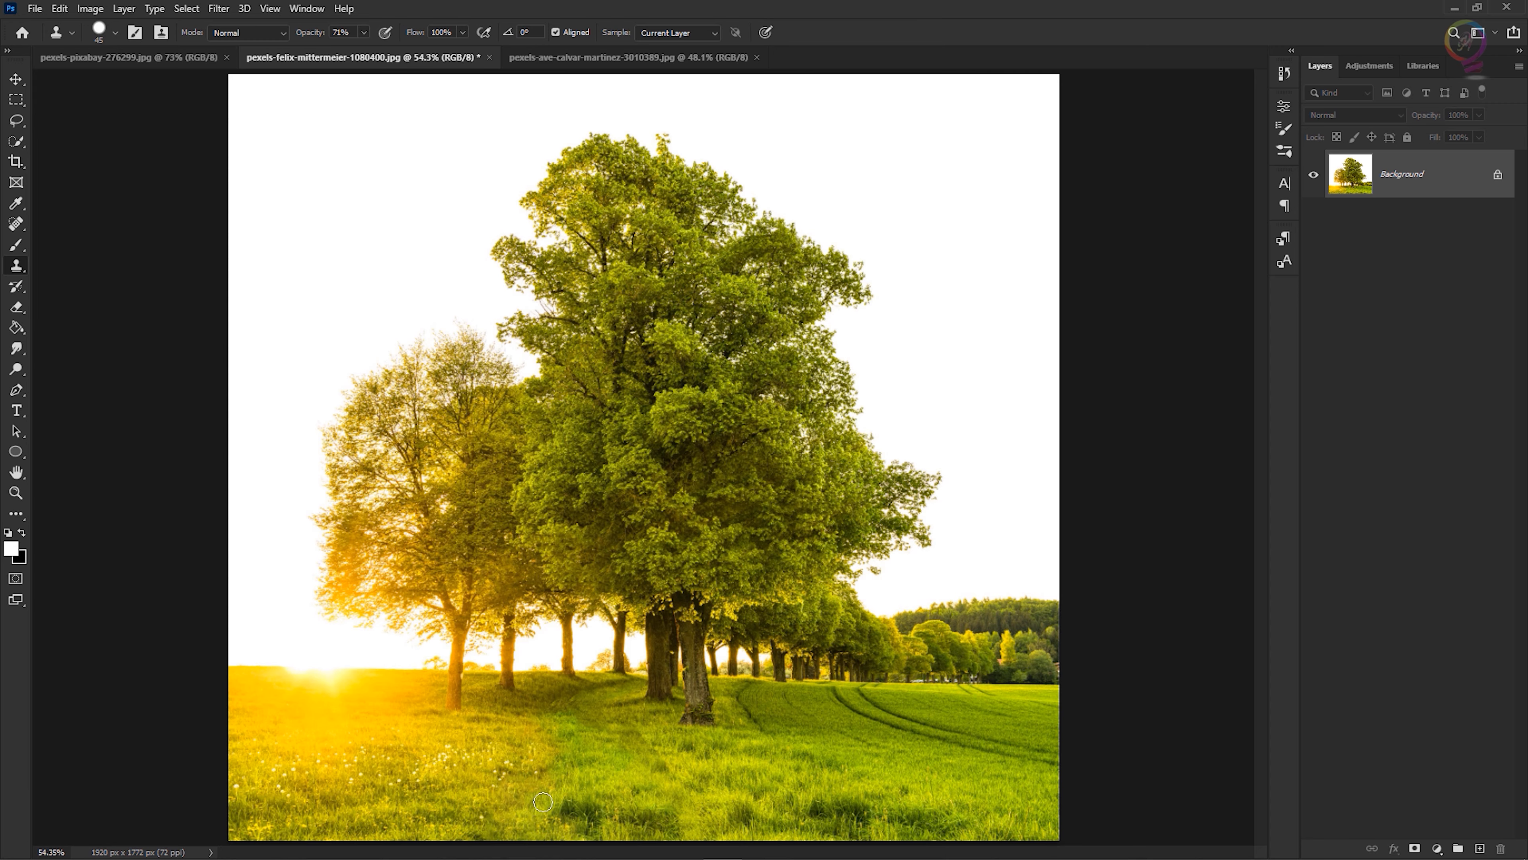
- Save the retouched tree image as a copy in Photoshop (*.PSD) format in the Ps folder
left_click(35, 8)
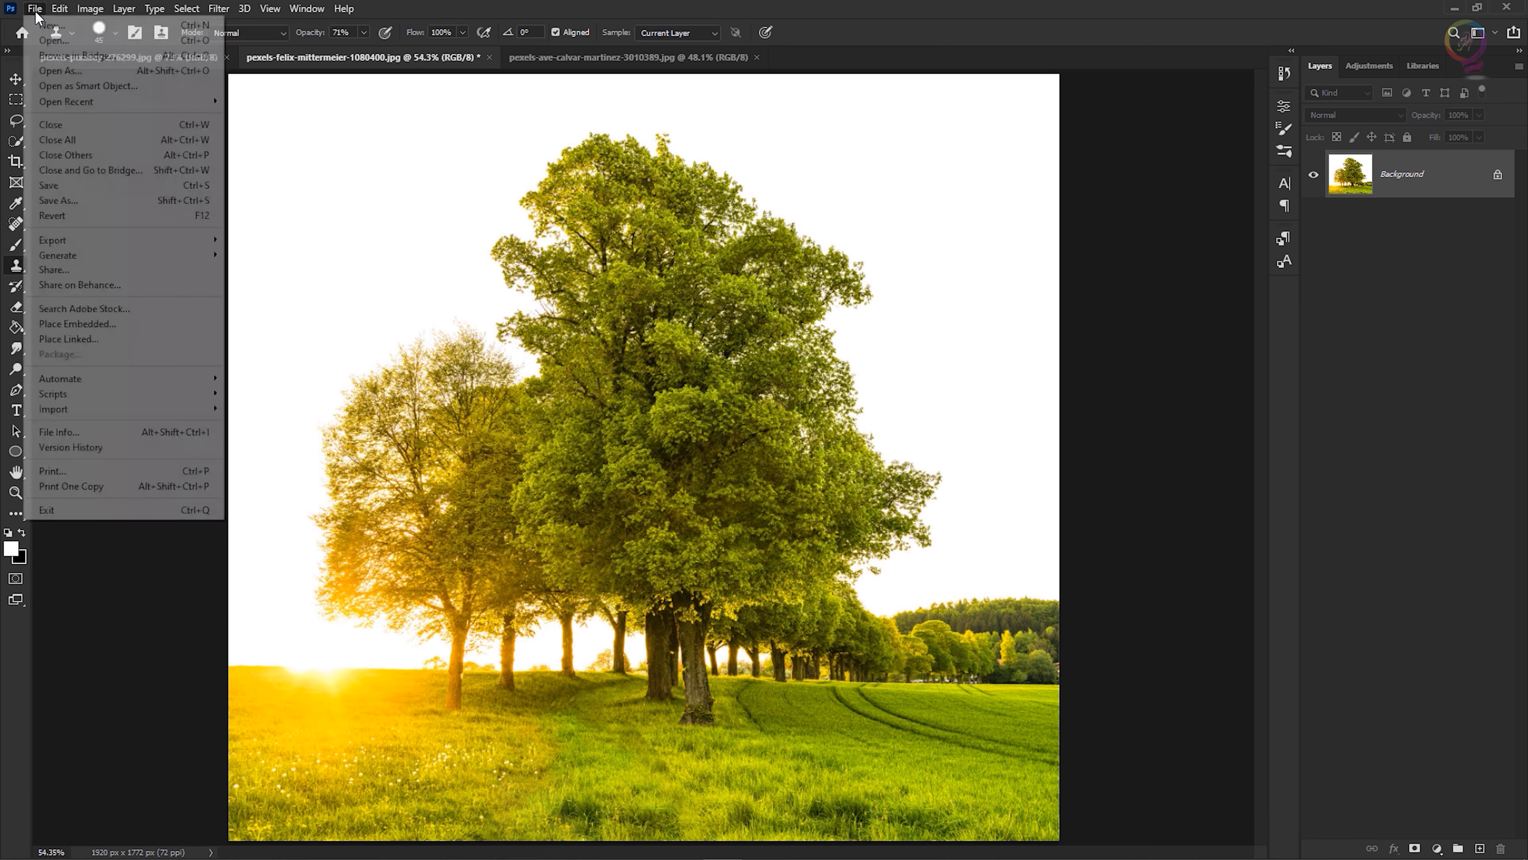
left_click(178, 200)
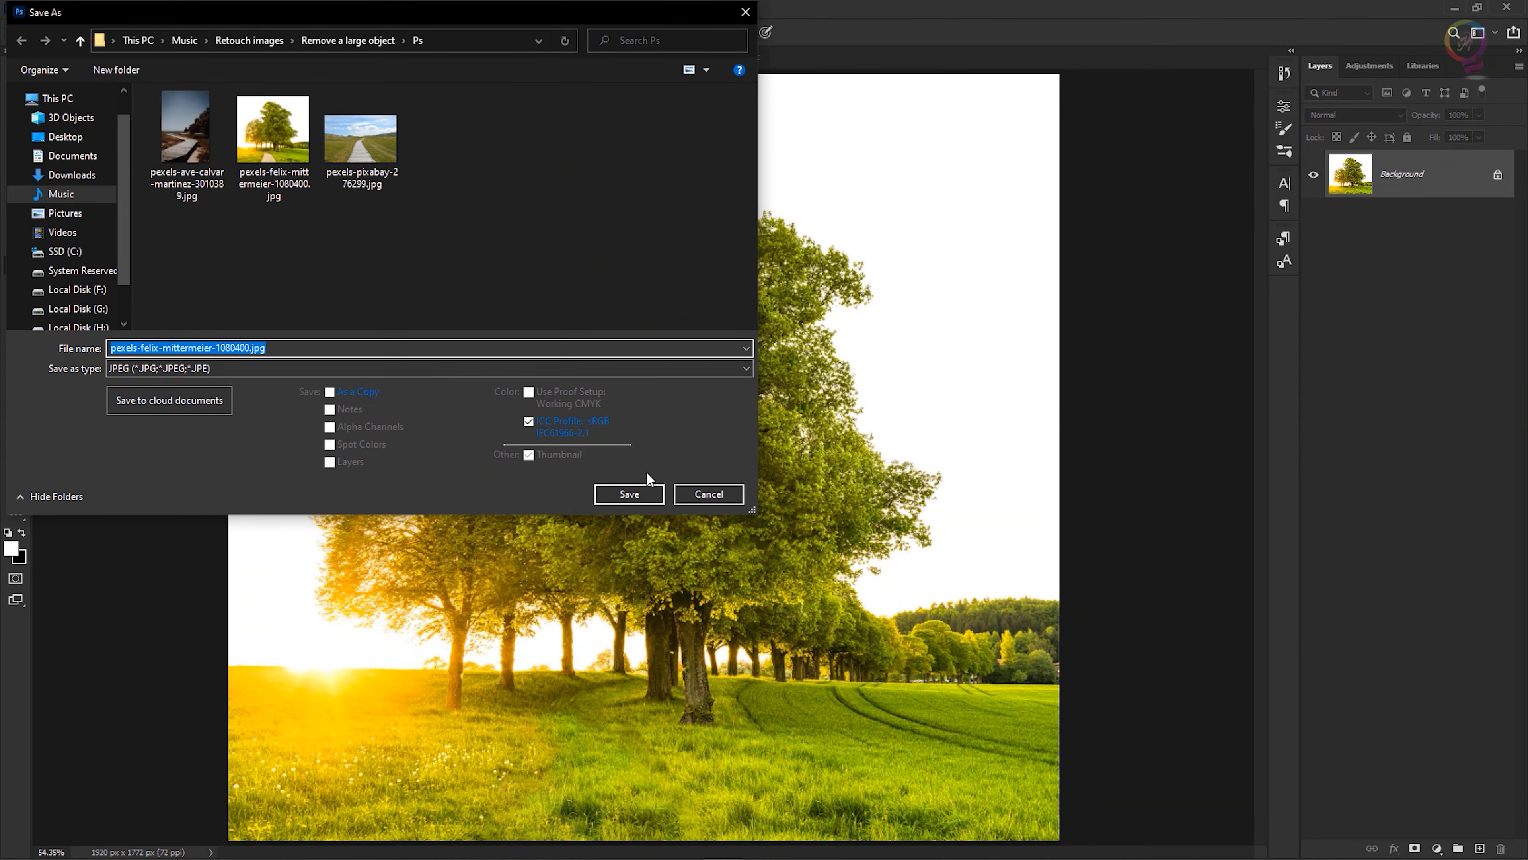
left_click(239, 366)
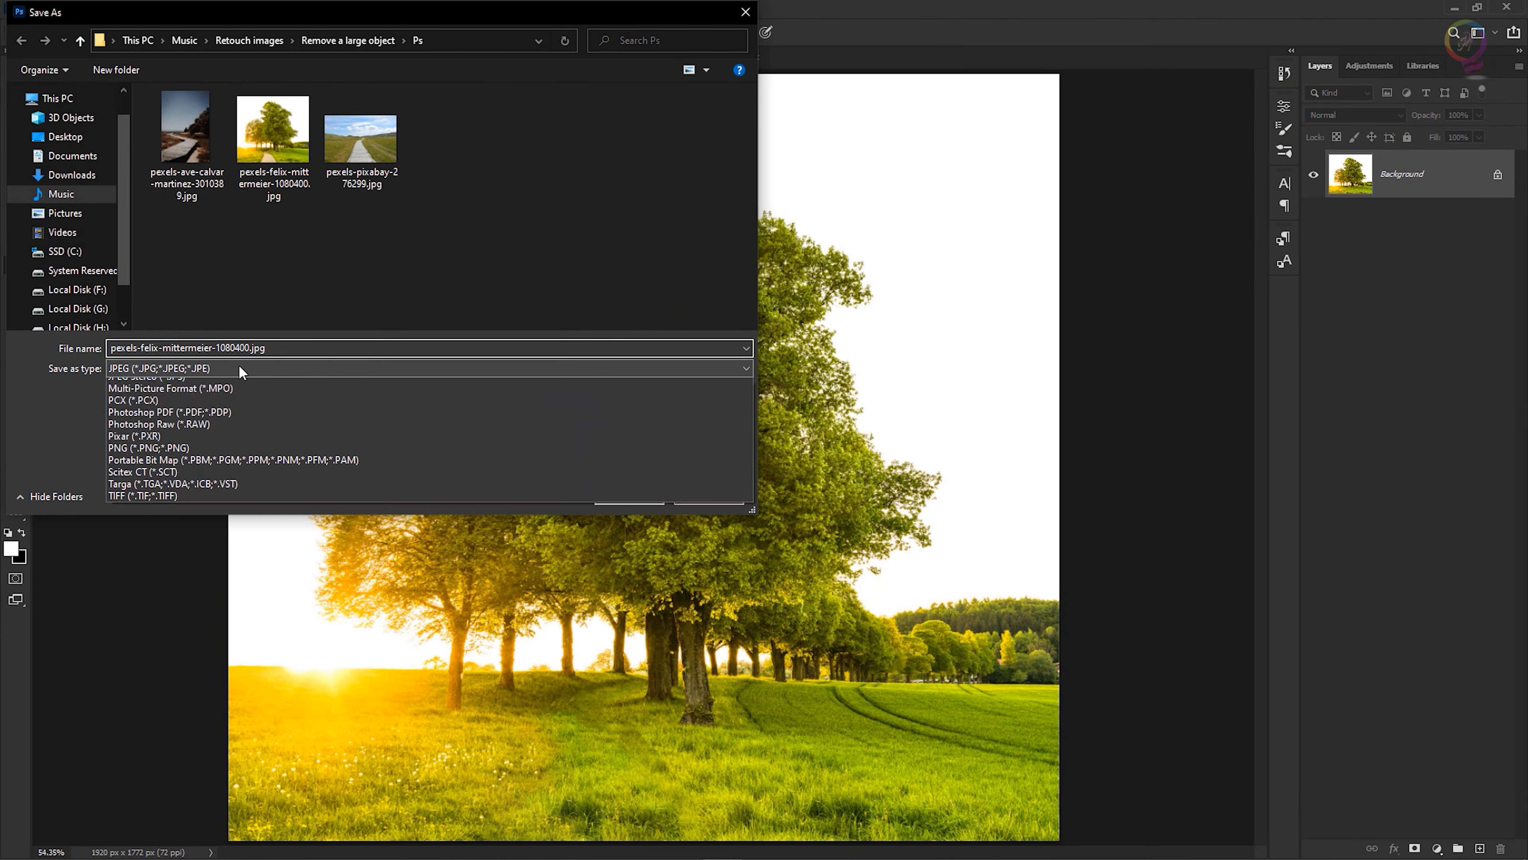
left_click(171, 381)
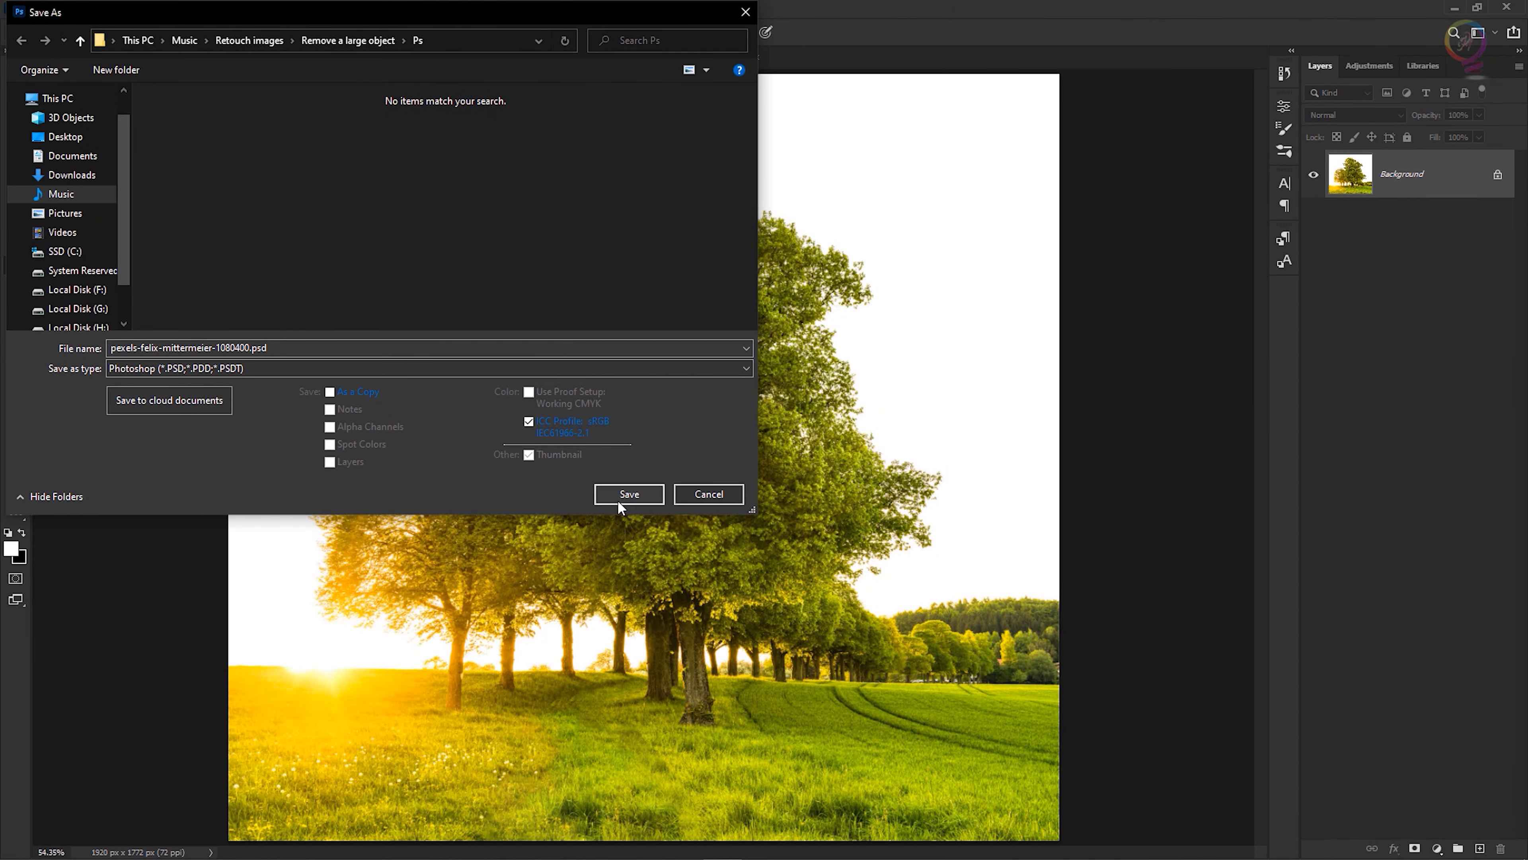
left_click(626, 494)
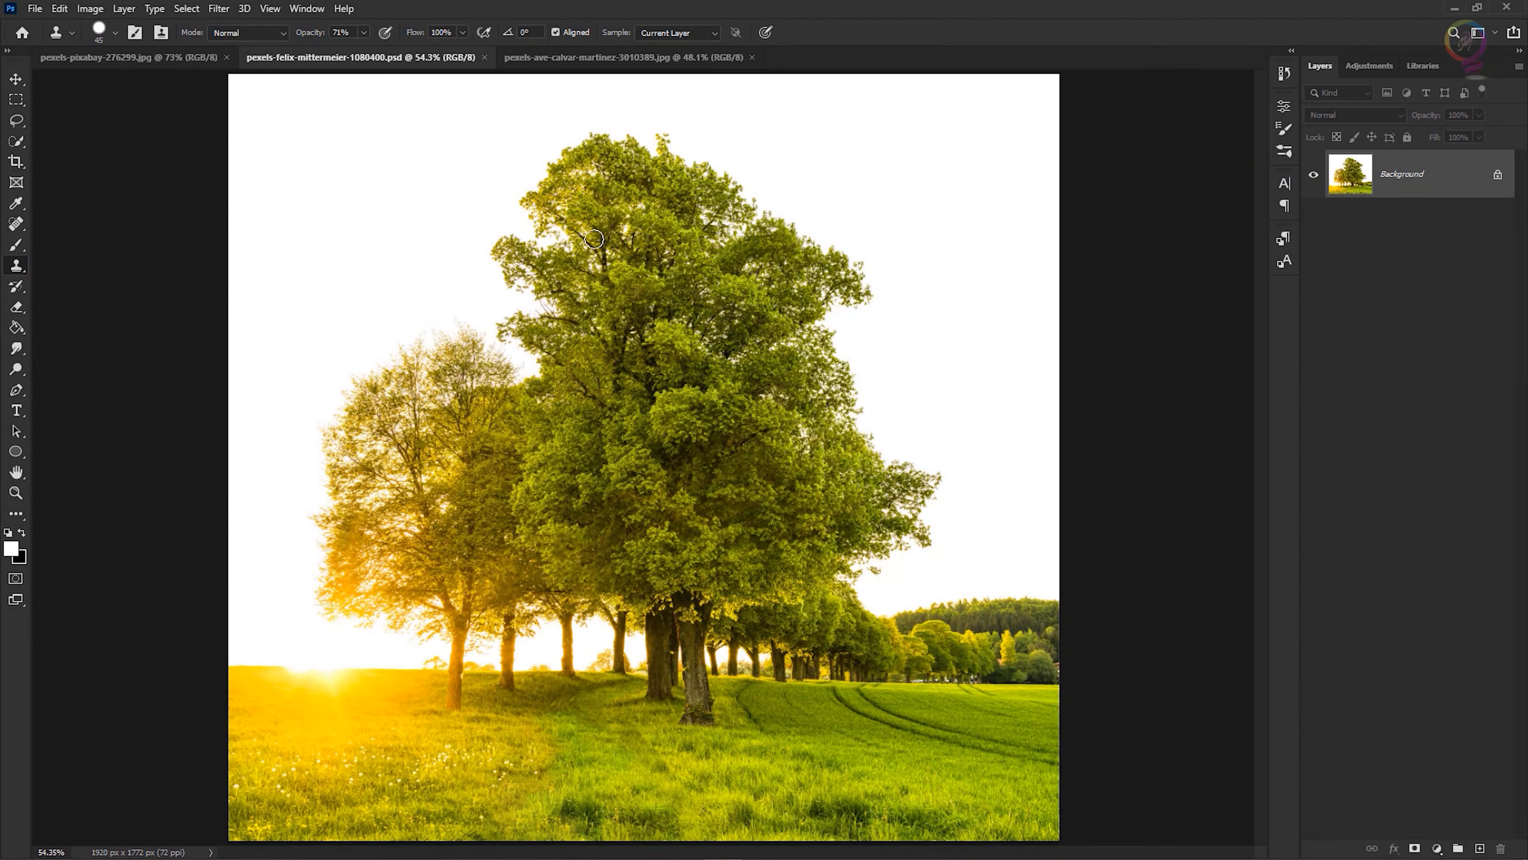
- Switch to the seaside boardwalk image and draw a Lasso selection around the entire wooden walkway and its shadow
left_click(621, 56)
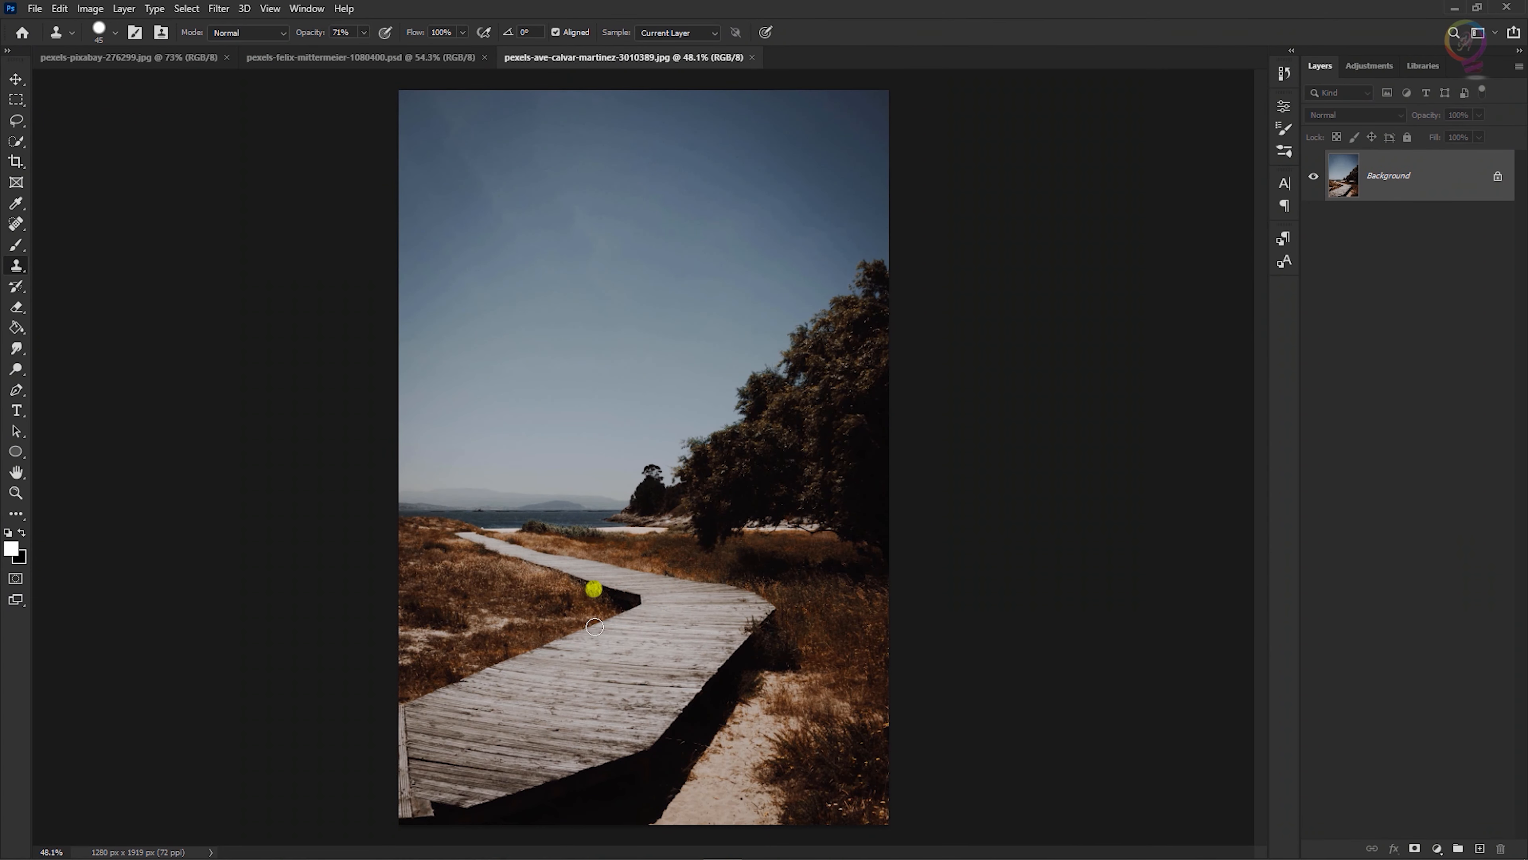
left_click(16, 119)
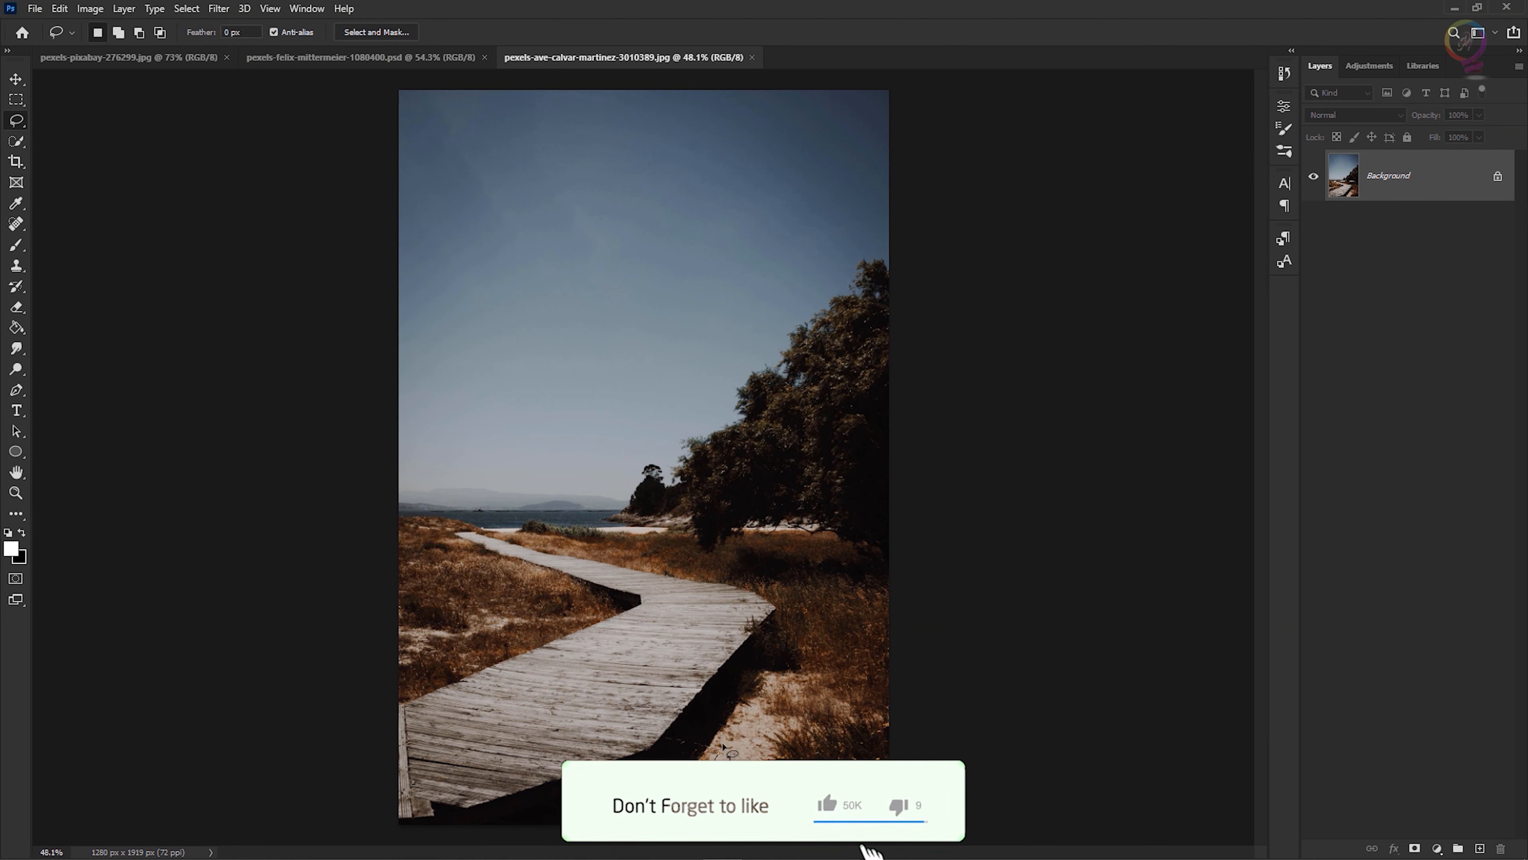
mouse_move(724, 746)
left_mouse_down()
mouse_move(785, 662)
mouse_move(786, 599)
mouse_move(741, 571)
mouse_move(450, 533)
left_mouse_up()
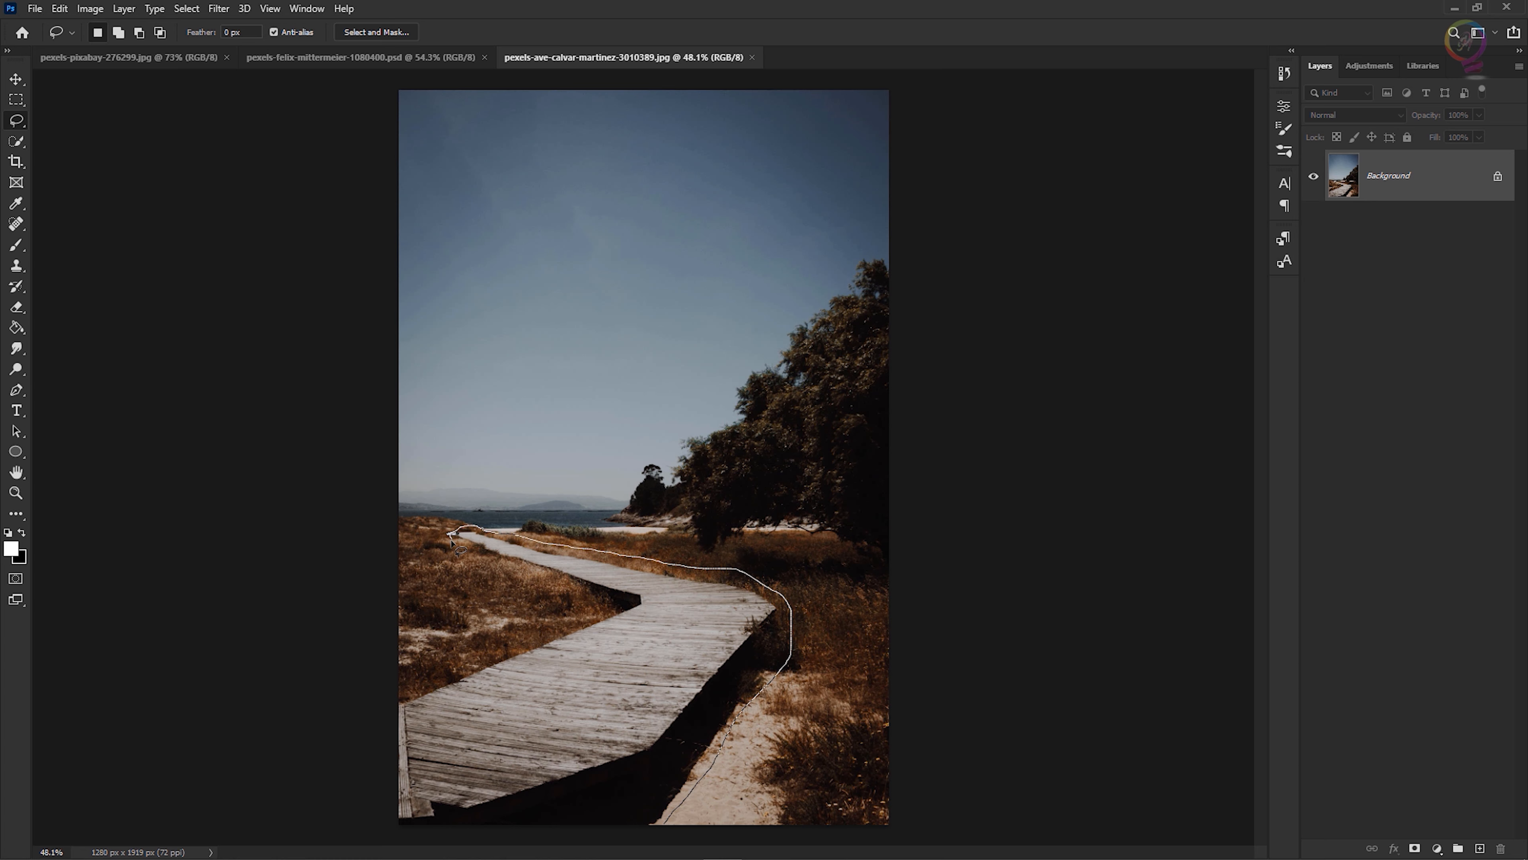
mouse_move(464, 552)
left_mouse_down()
mouse_move(586, 608)
mouse_move(398, 700)
mouse_move(388, 840)
mouse_move(629, 845)
mouse_move(677, 817)
left_mouse_up()
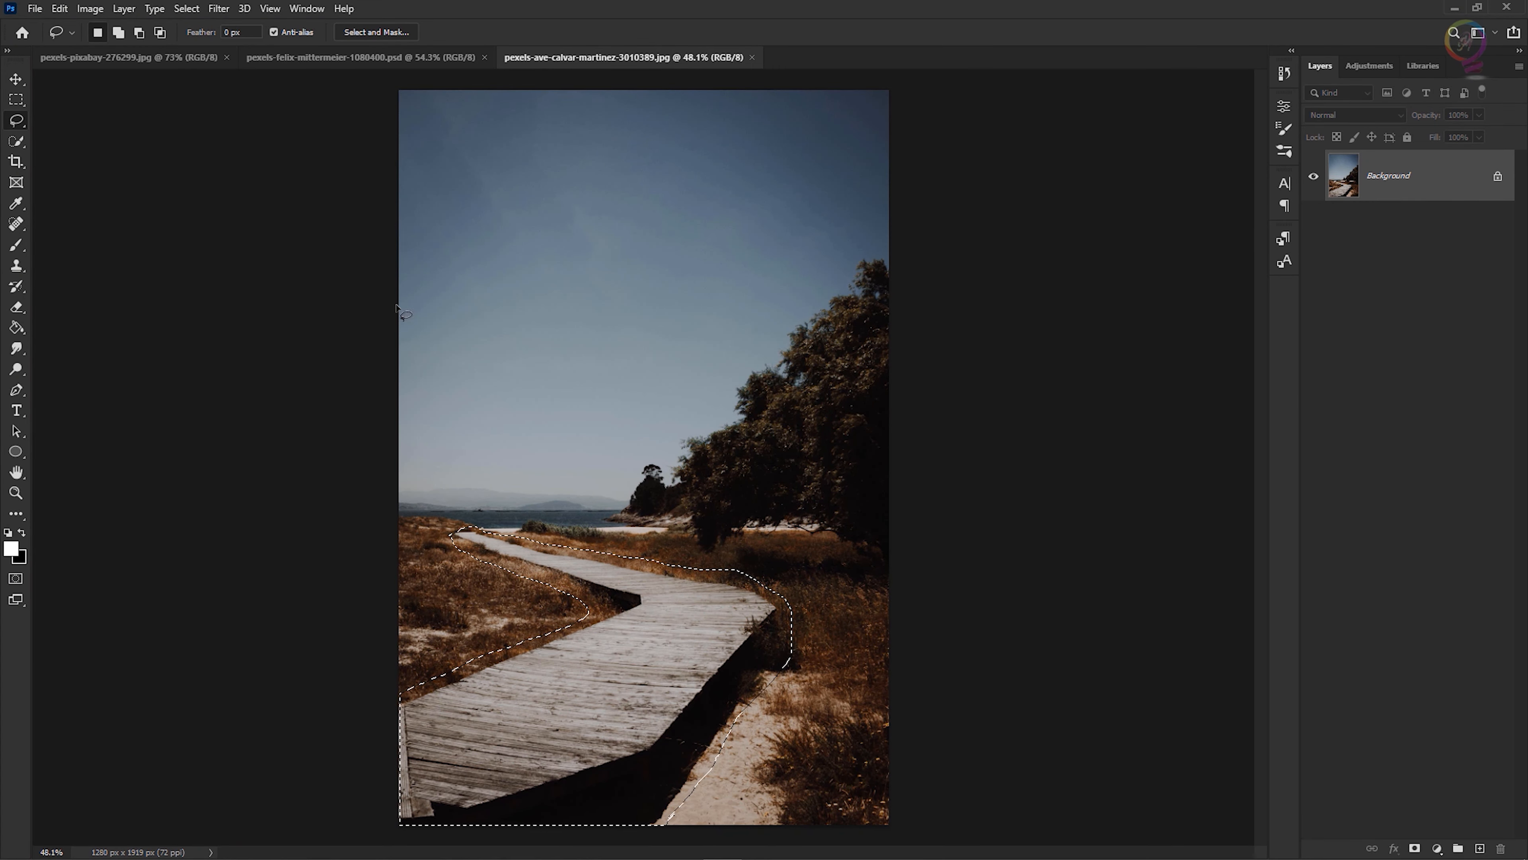
- Fill the selected seaside boardwalk with Content-Aware contents at 100% opacity and clear the selection
left_click(60, 8)
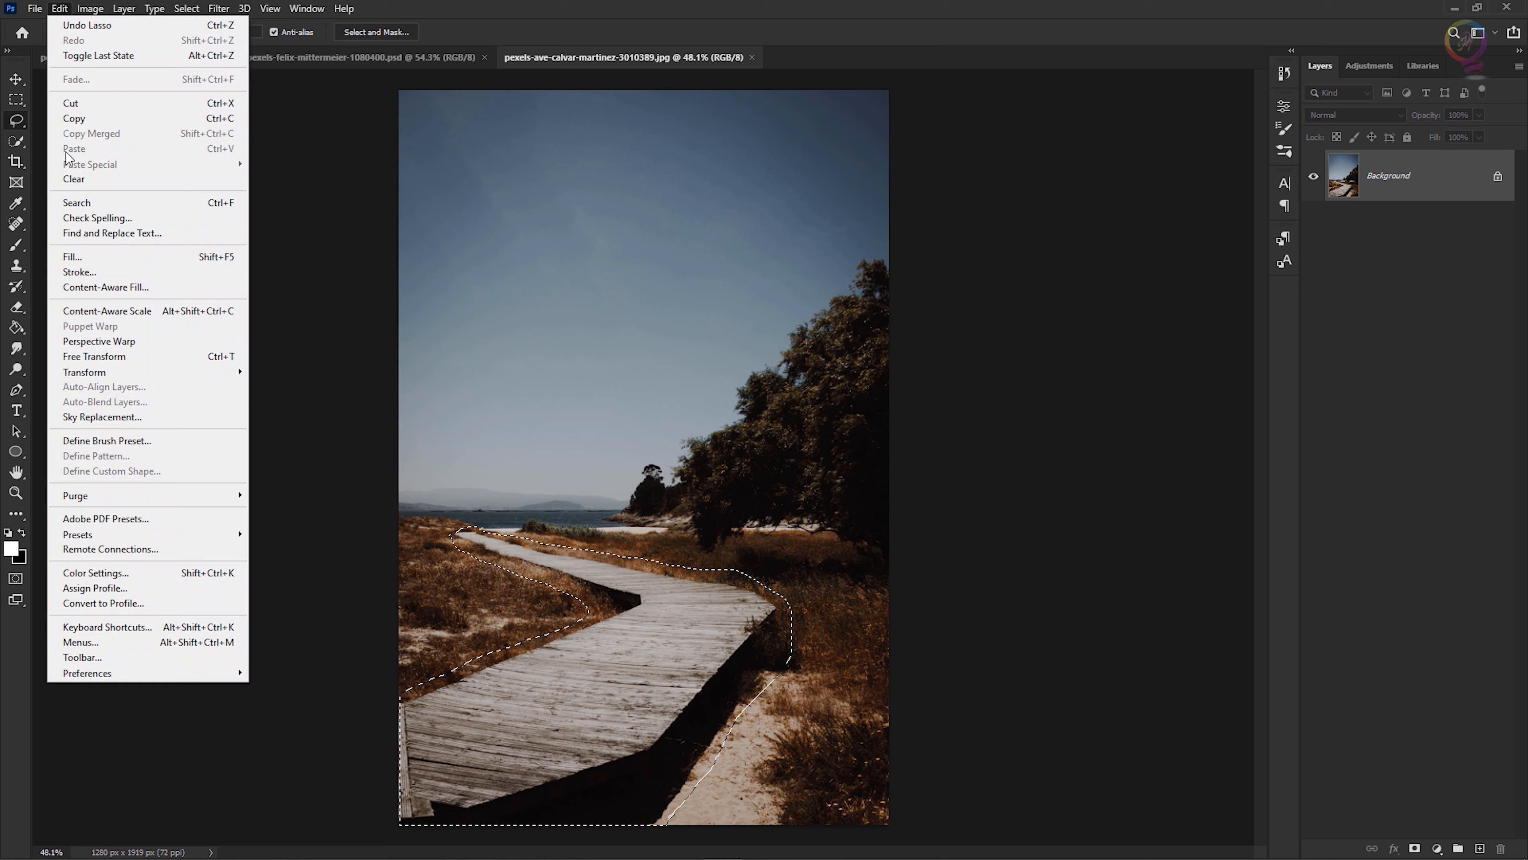
left_click(171, 256)
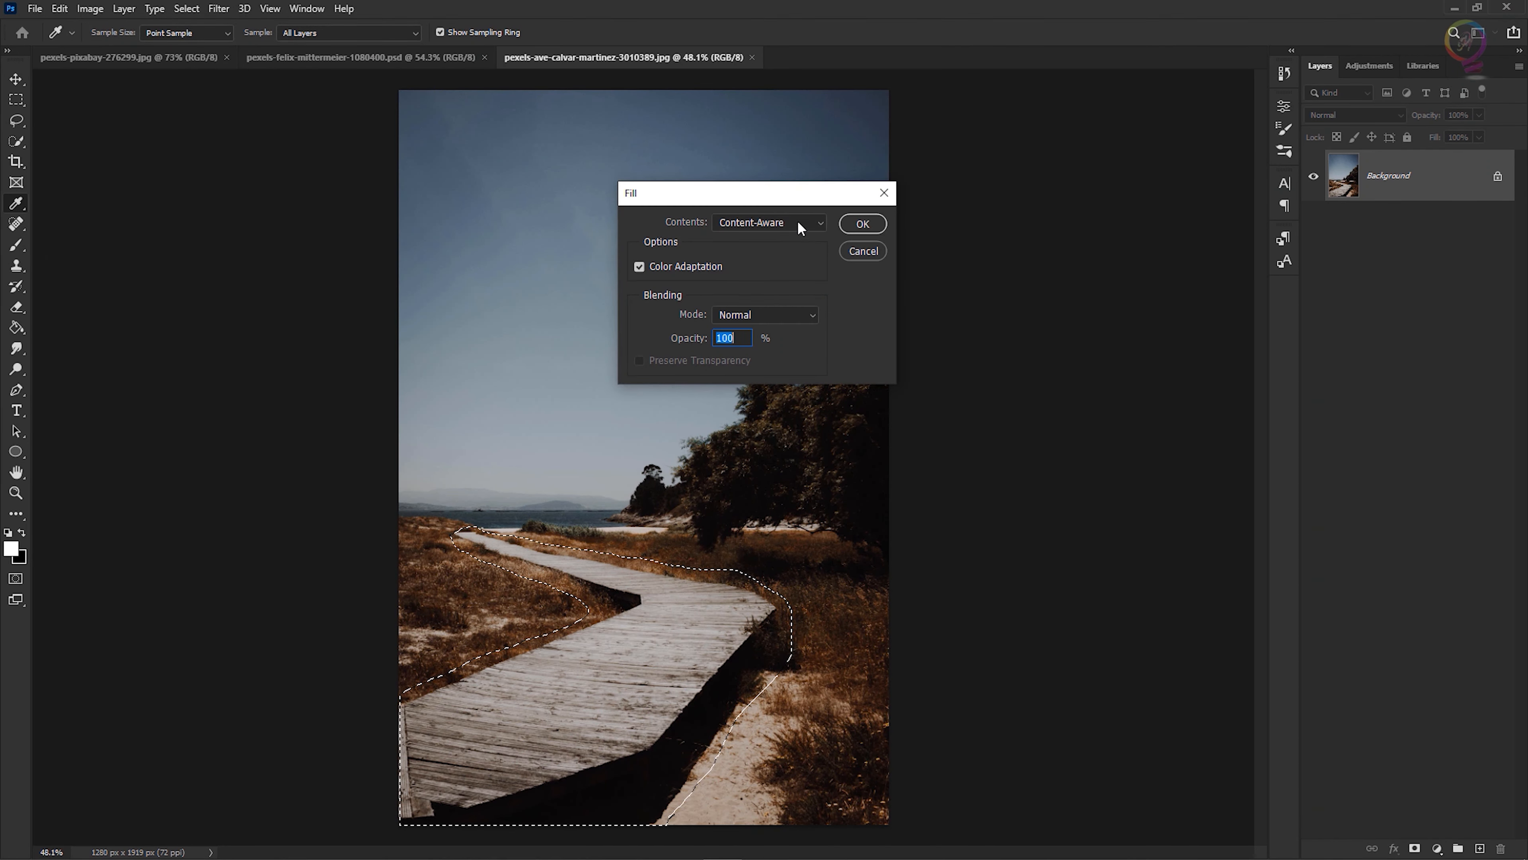
left_click(862, 224)
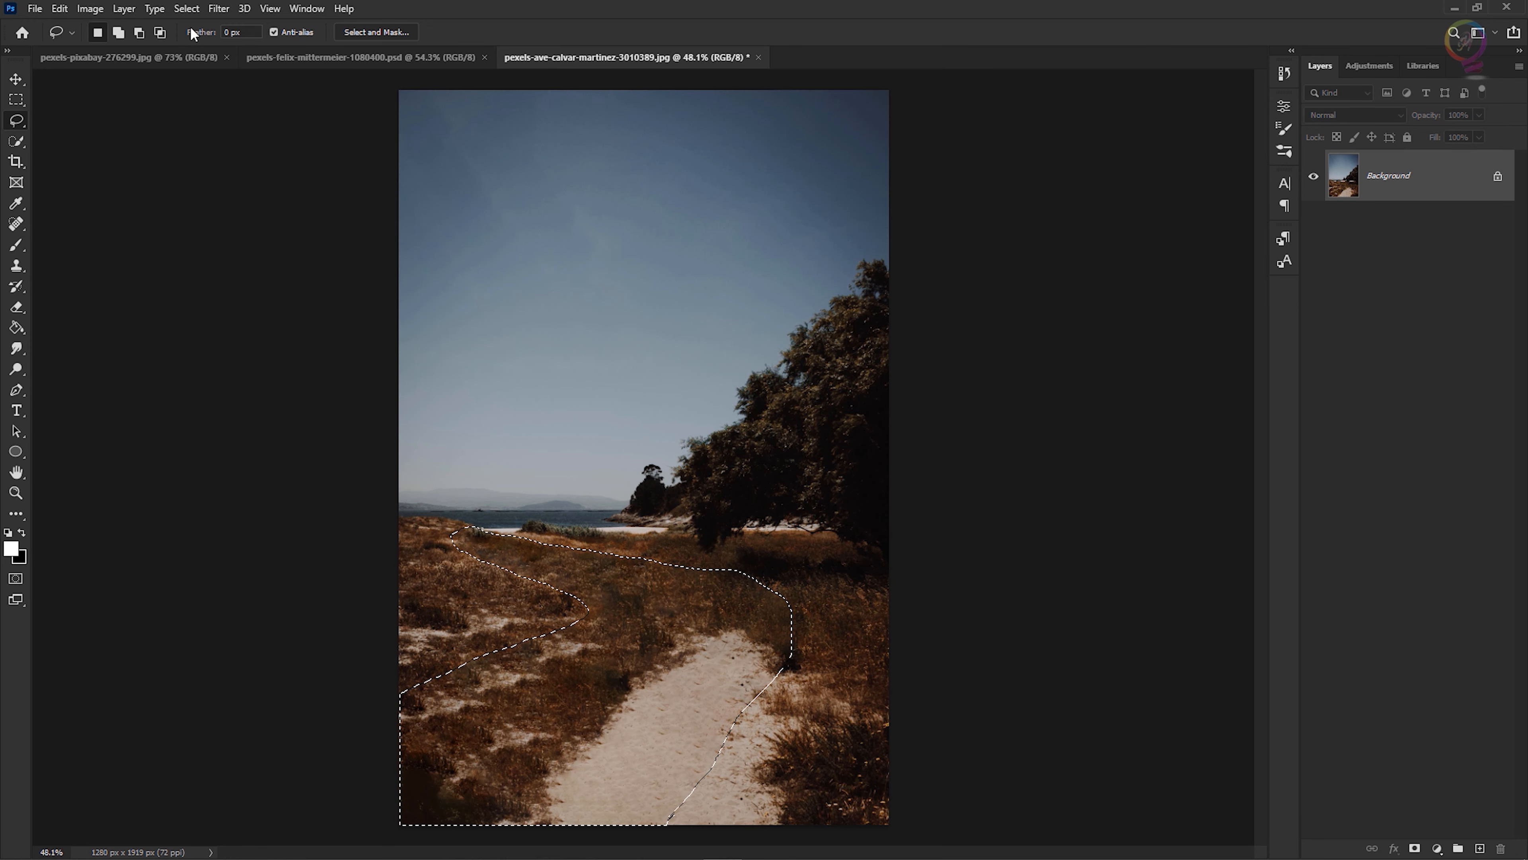
left_click(186, 8)
left_click(191, 39)
- Switch to pexels-pixabay-276299.jpg and draw a Lasso selection around the wooden boardwalk up to its far bend
left_click(167, 58)
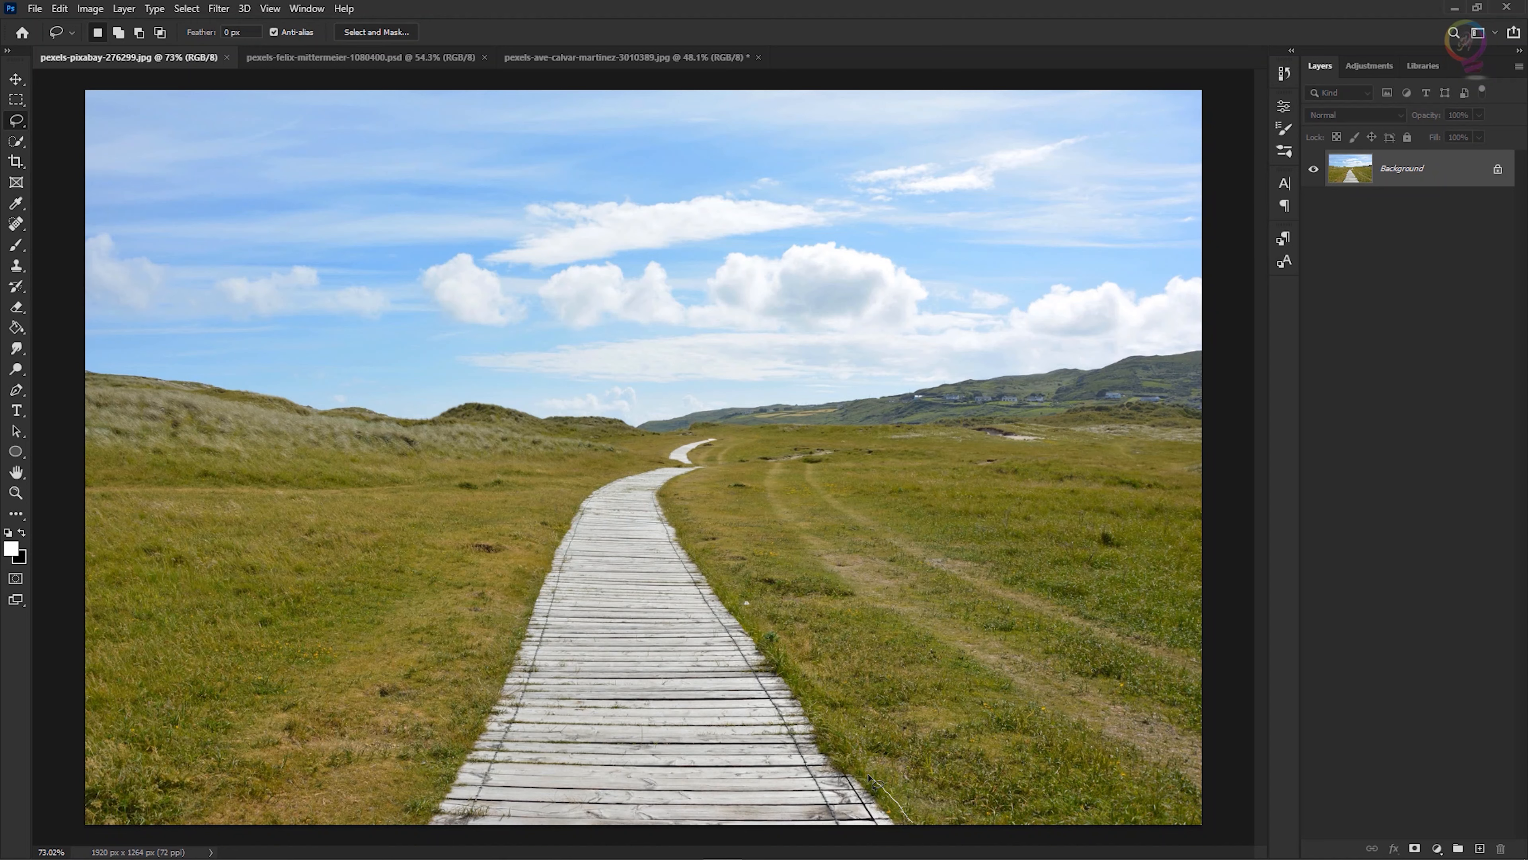
left_click_drag(816, 701, 744, 609)
mouse_move(701, 437)
left_mouse_down()
mouse_move(663, 465)
mouse_move(567, 502)
mouse_move(518, 596)
left_mouse_up()
mouse_move(467, 698)
left_mouse_down()
mouse_move(413, 827)
mouse_move(873, 849)
left_mouse_up()
- Apply a Content-Aware fill at 100% opacity to the selected boardwalk in the meadow
left_click(59, 8)
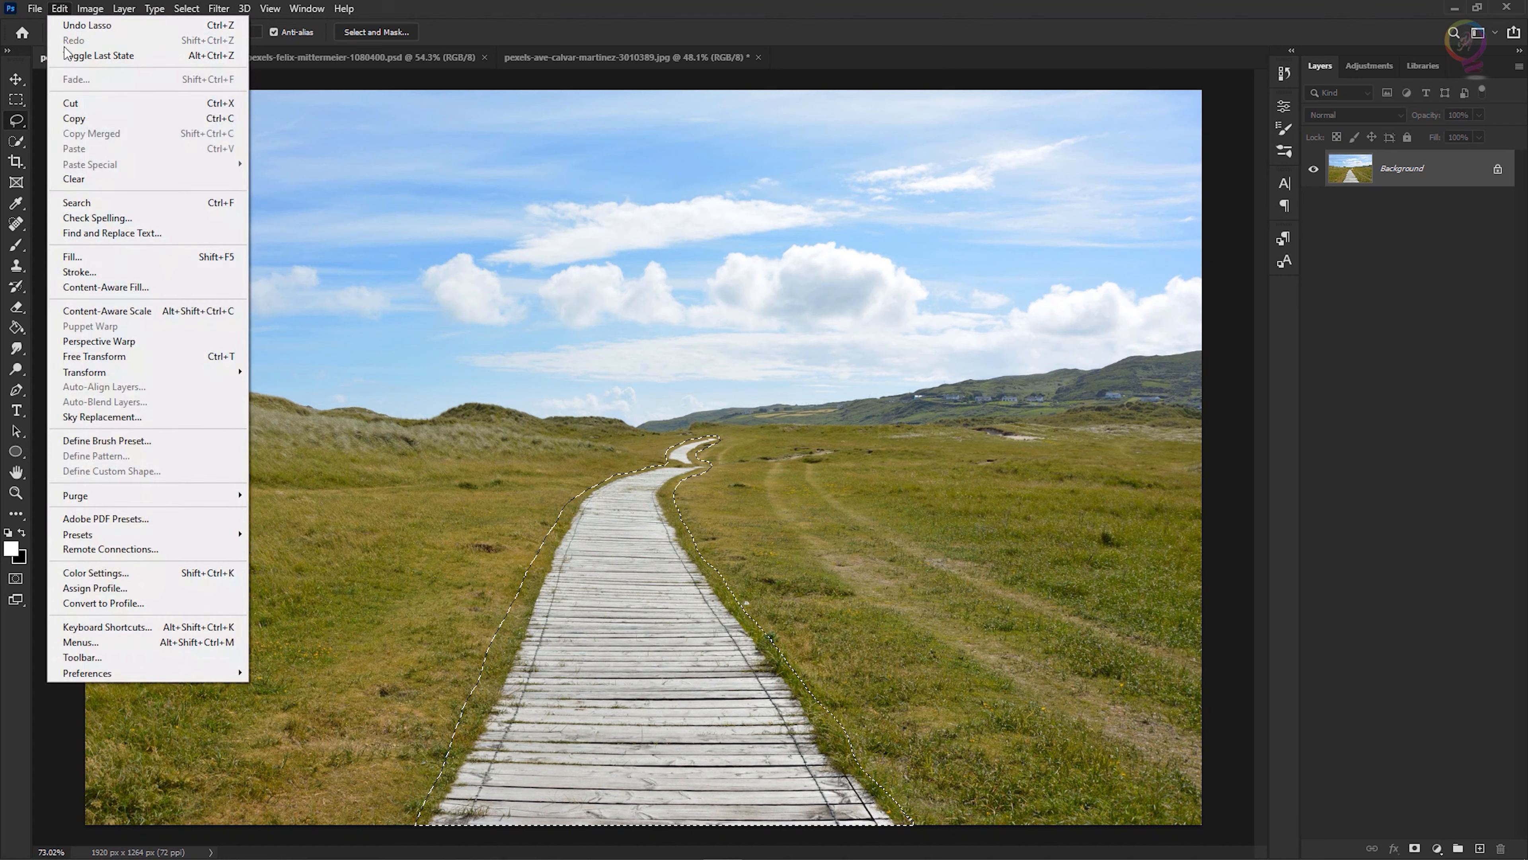
left_click(135, 260)
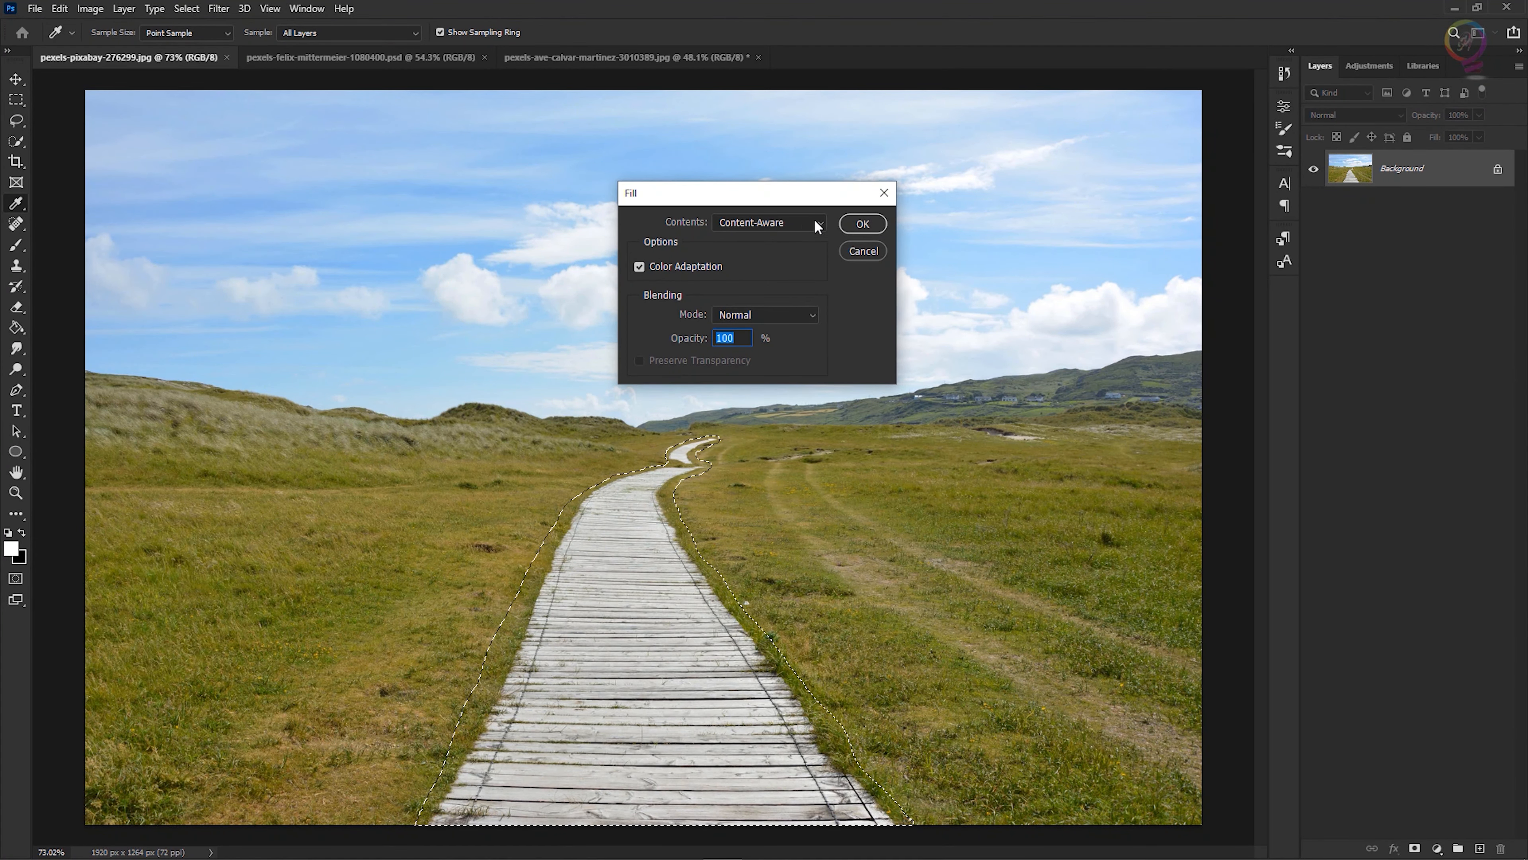
left_click(864, 224)
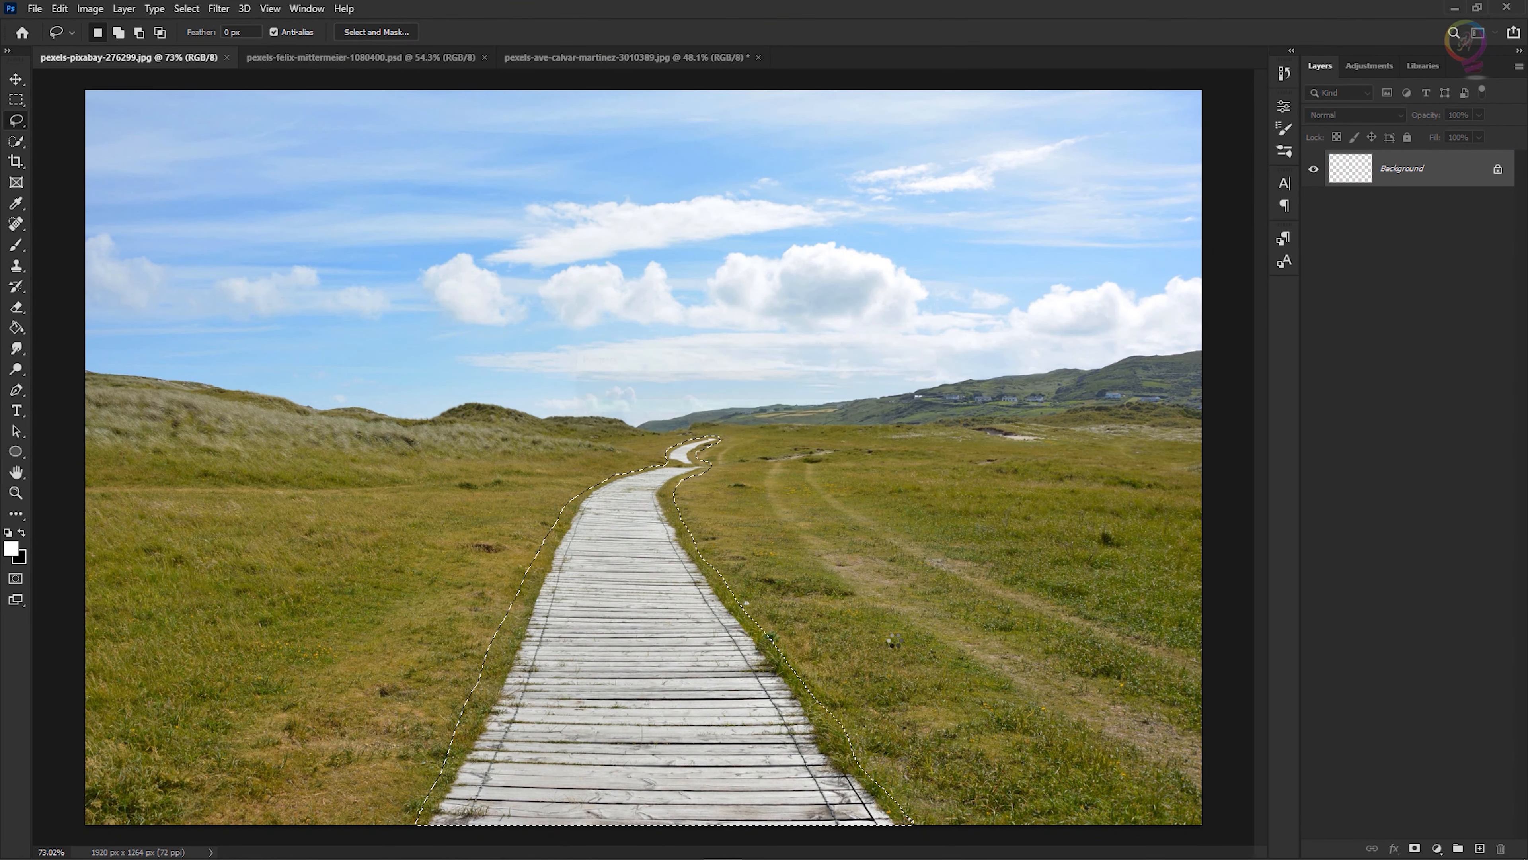
- Clear the selection and blend the filled strip into the meadow with the Clone Stamp
key("ctrl+d")
key("s")
mouse_move(536, 698)
left_mouse_down()
mouse_move(431, 812)
mouse_move(490, 704)
mouse_move(468, 712)
mouse_move(521, 596)
mouse_move(589, 511)
mouse_move(558, 537)
left_mouse_up()
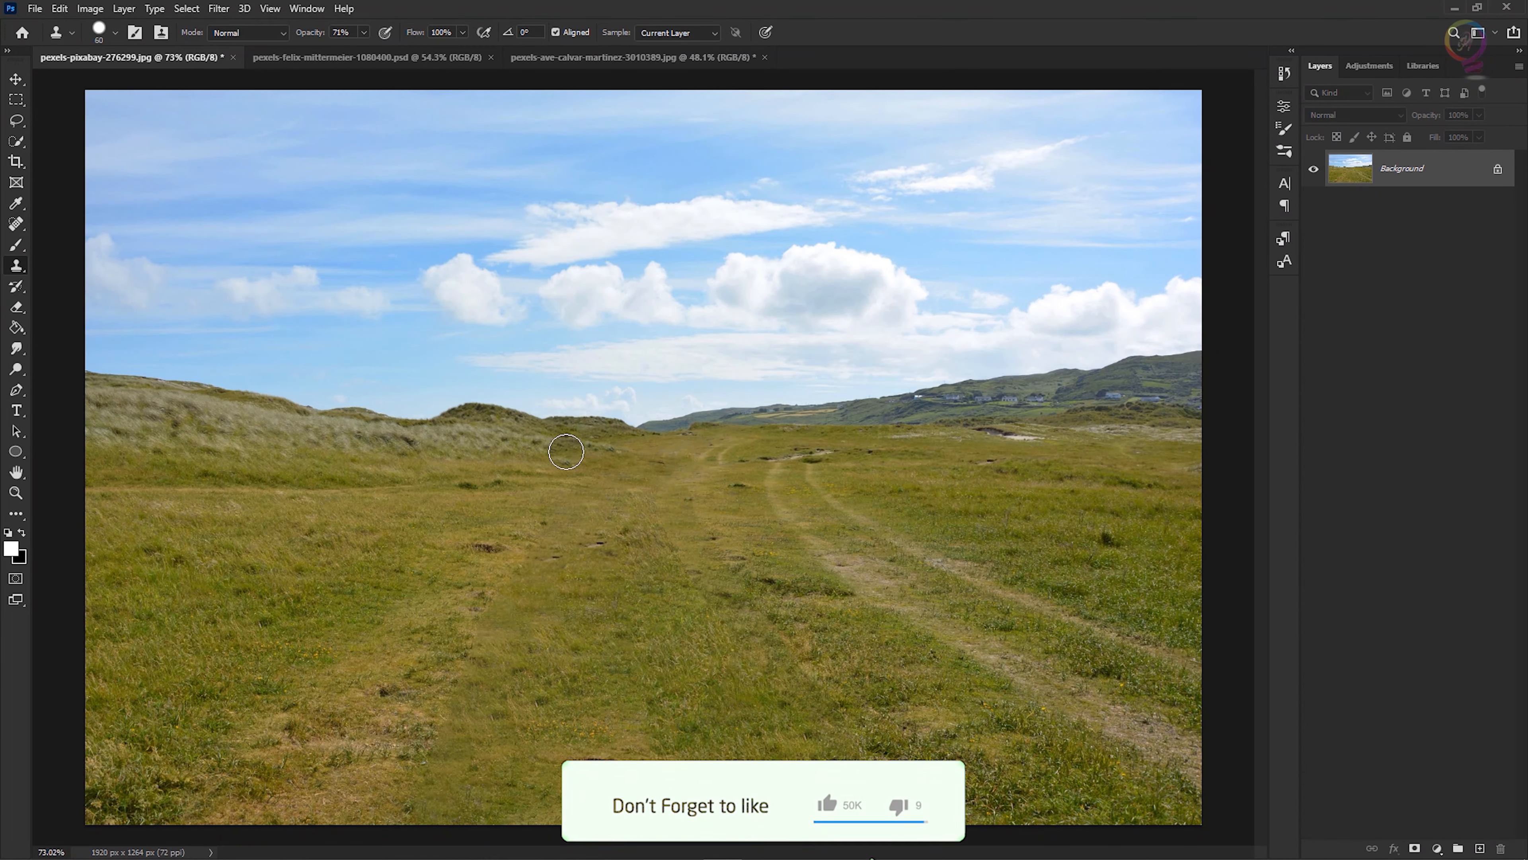
- Save the retouched meadow image as pexels-pixabay-276299.psd in Photoshop format
left_click(35, 8)
left_click(122, 202)
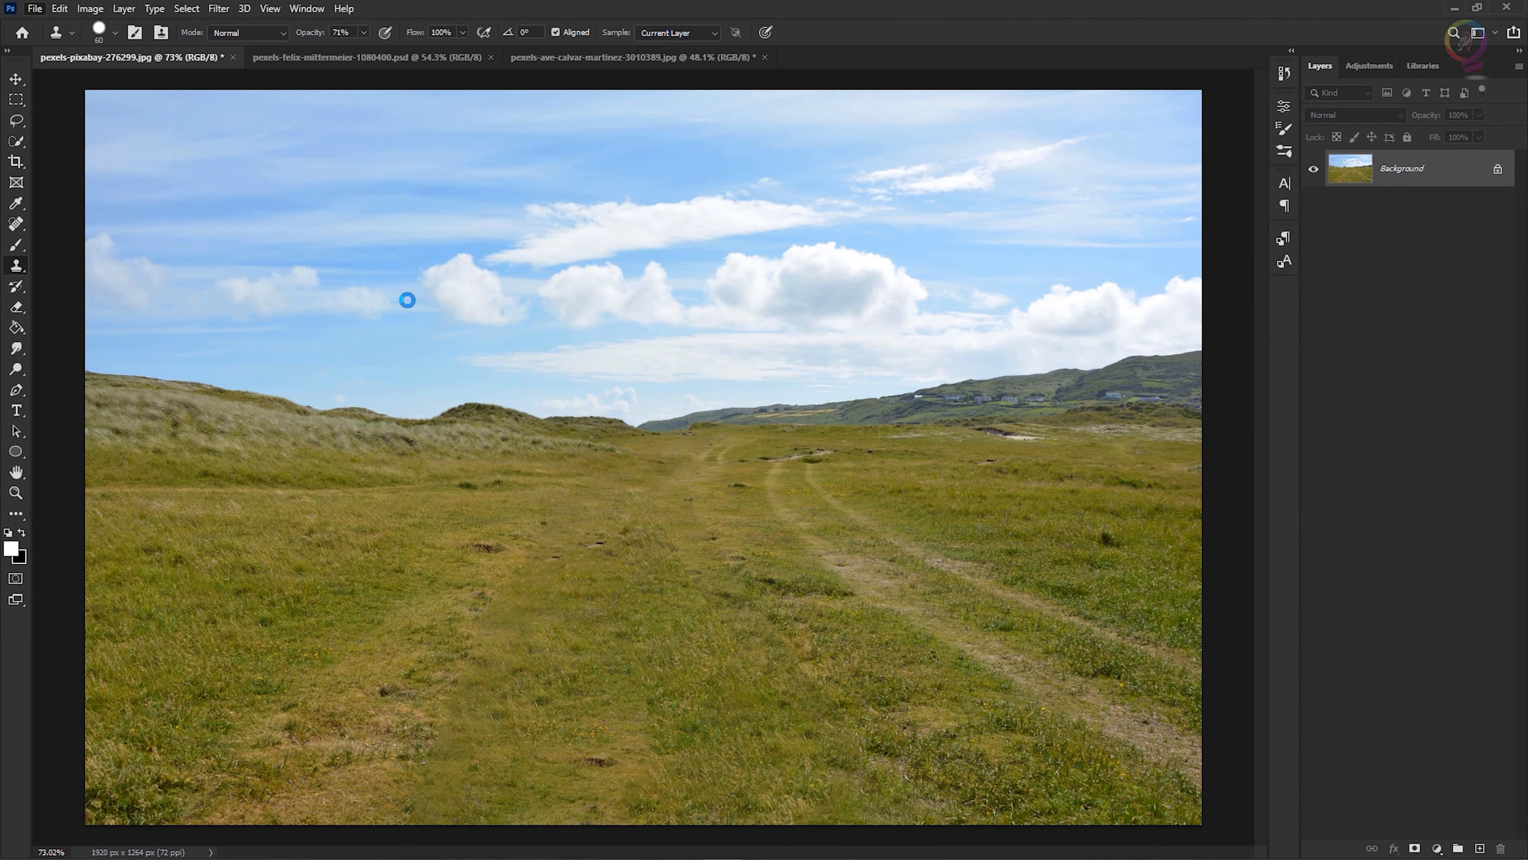
left_click(268, 369)
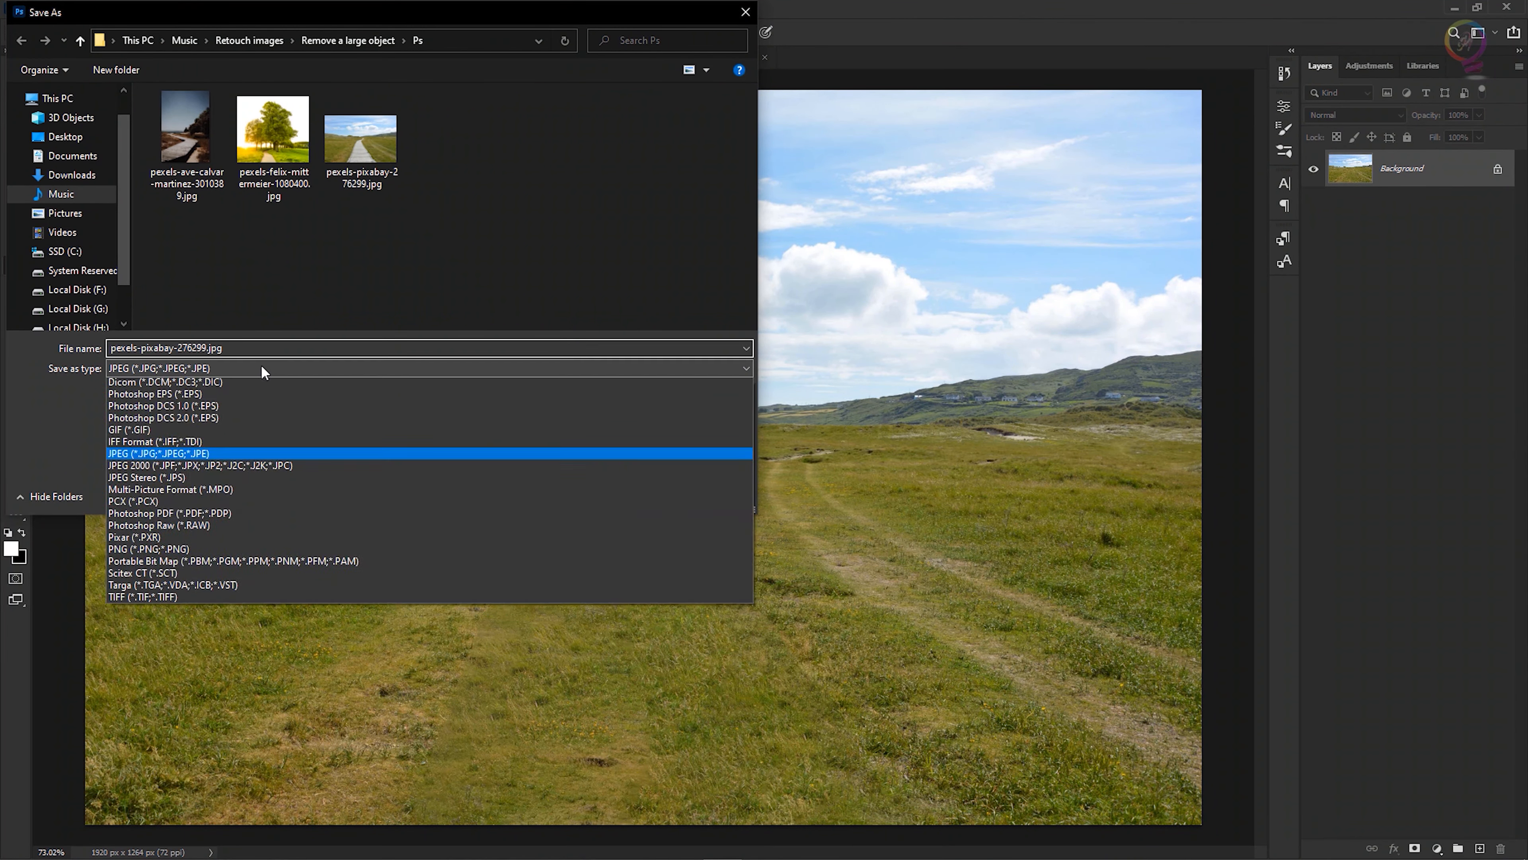
left_click(200, 385)
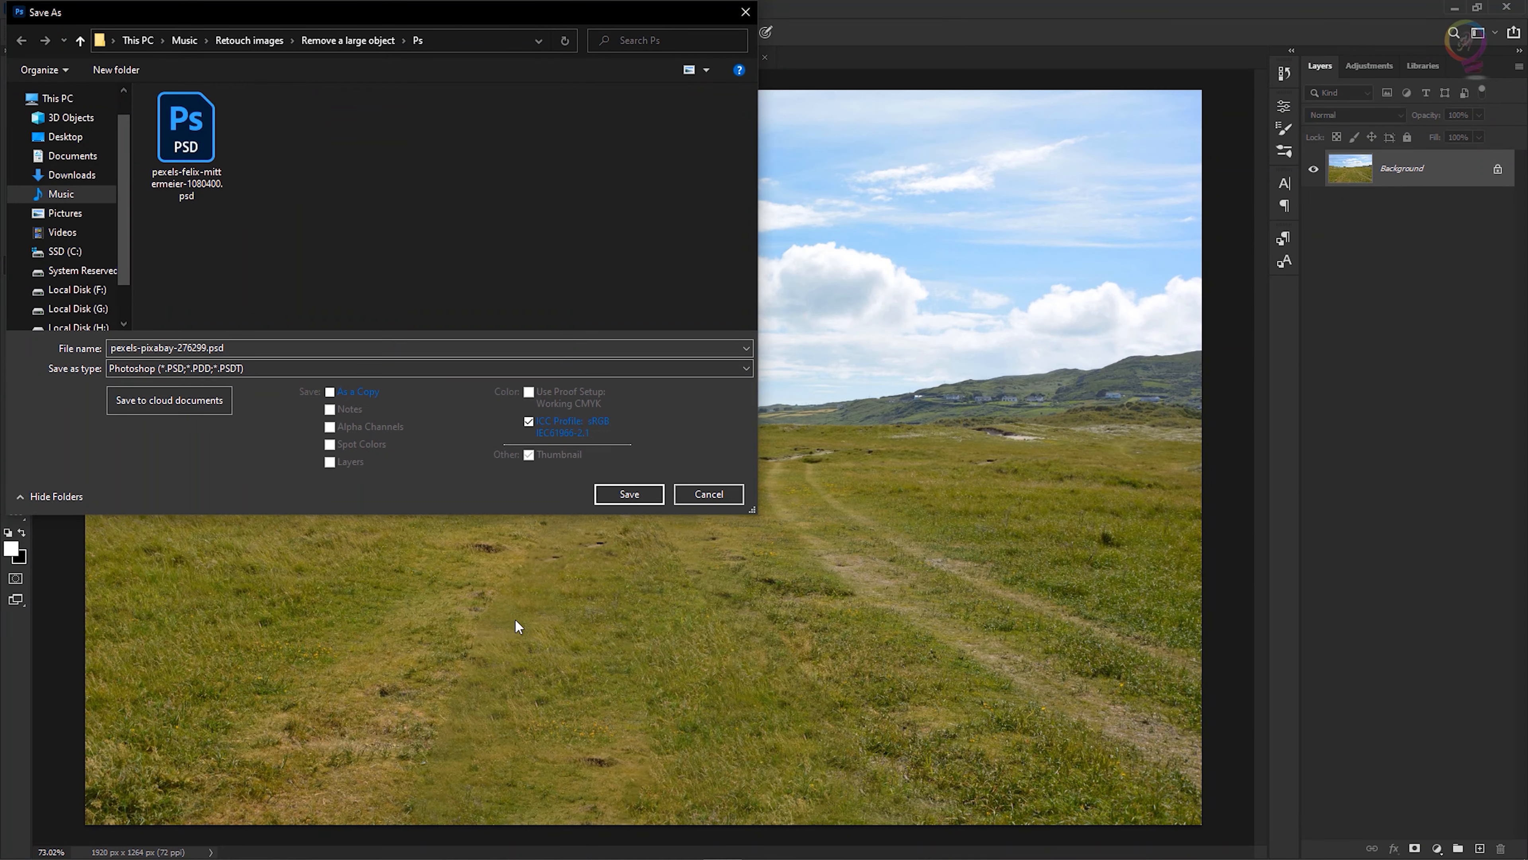
left_click(624, 497)
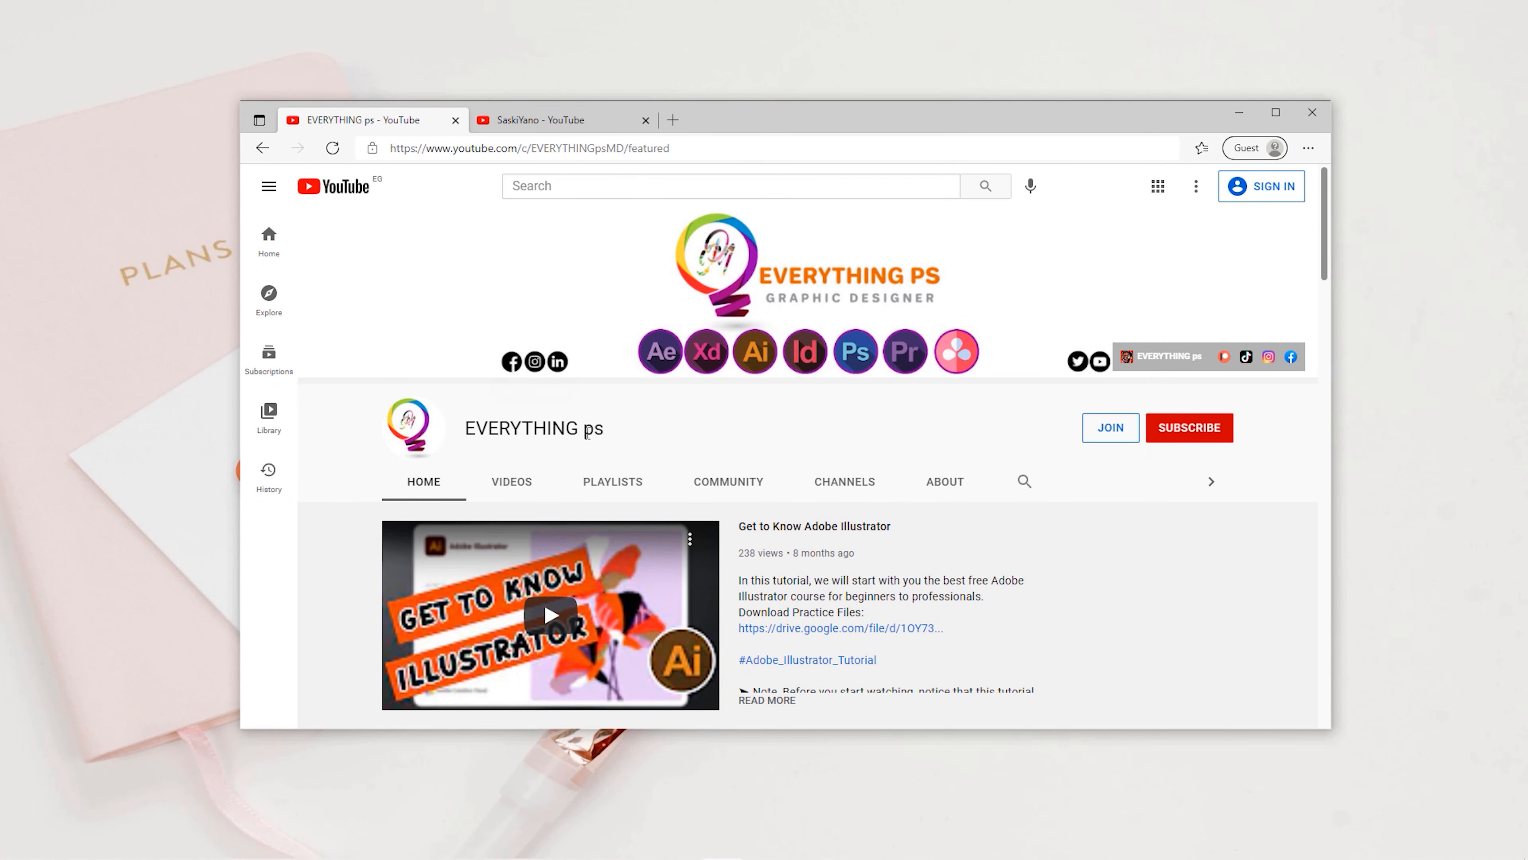
scroll(1115, 515, "down", 2)
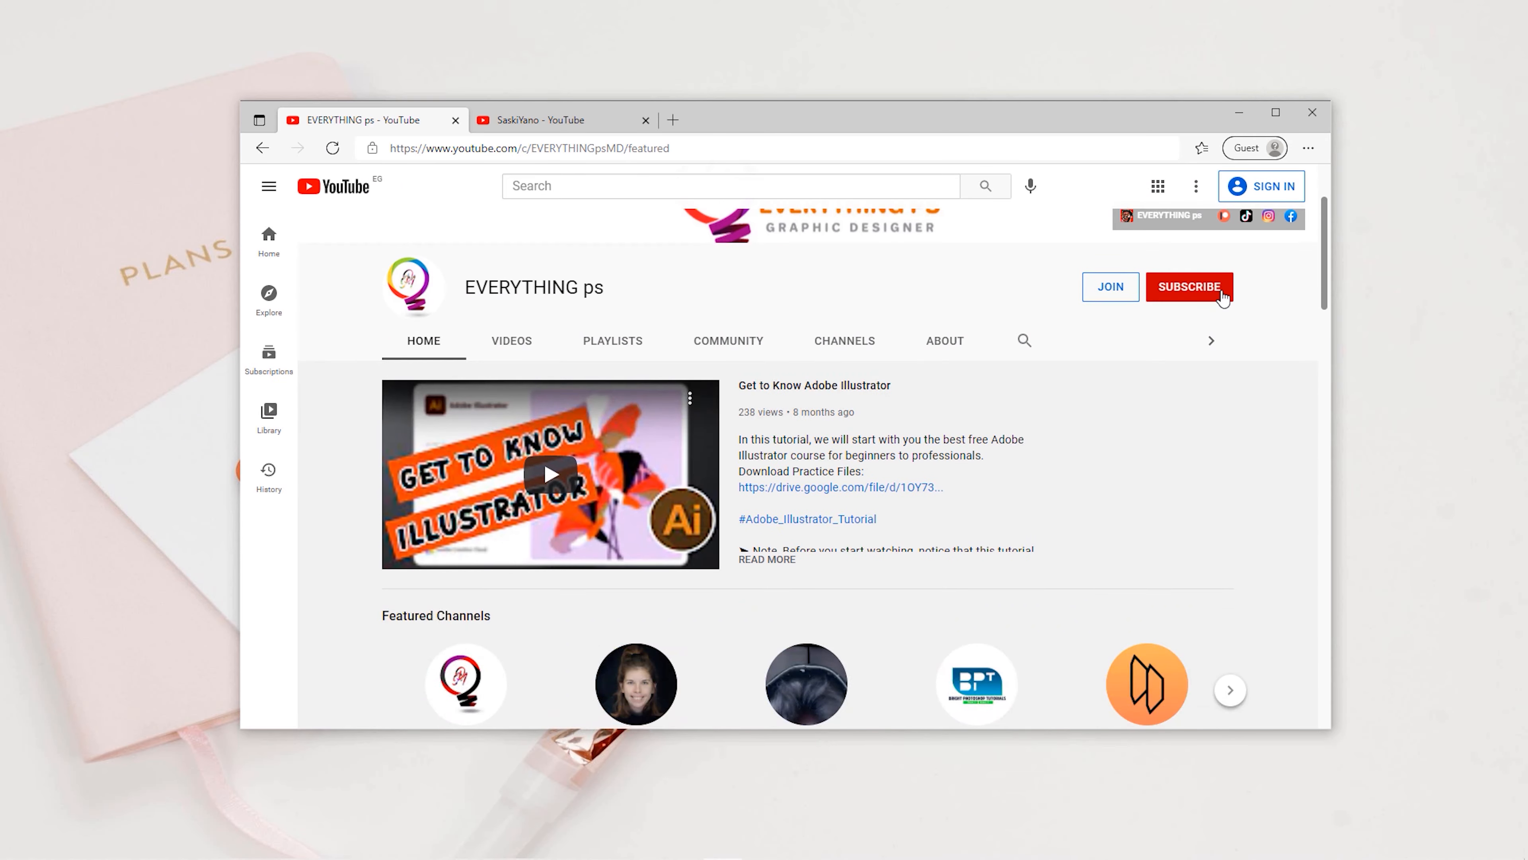
scroll(1146, 468, "down", 10)
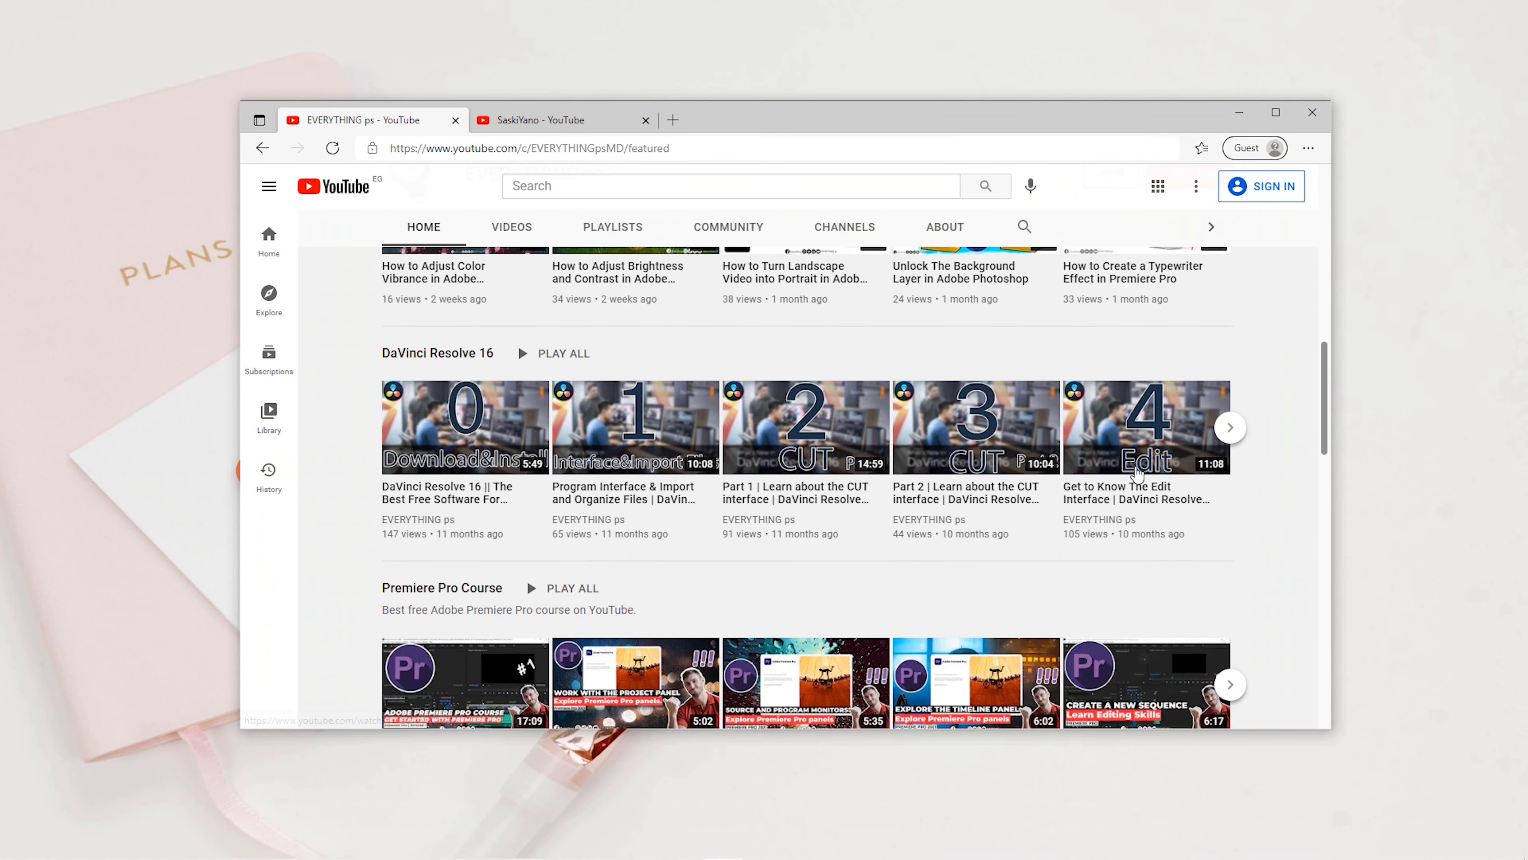
- Look through the course and playlist sections on the EVERYTHING ps YouTube channel's home page, ending back at its header
scroll(1137, 472, "down", 6)
scroll(1136, 475, "down", 6)
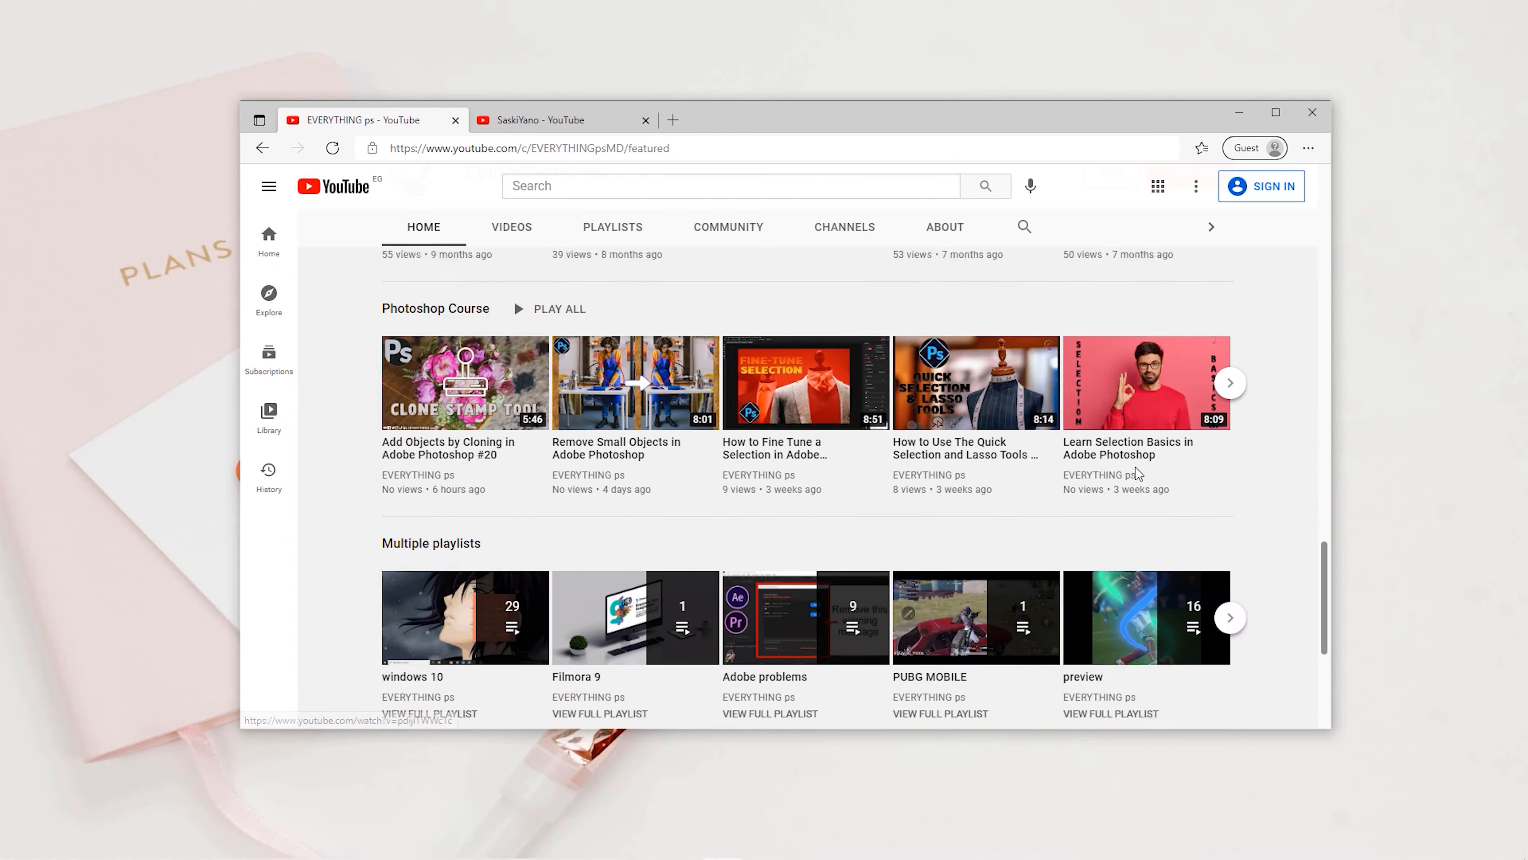
scroll(1135, 467, "up", 15)
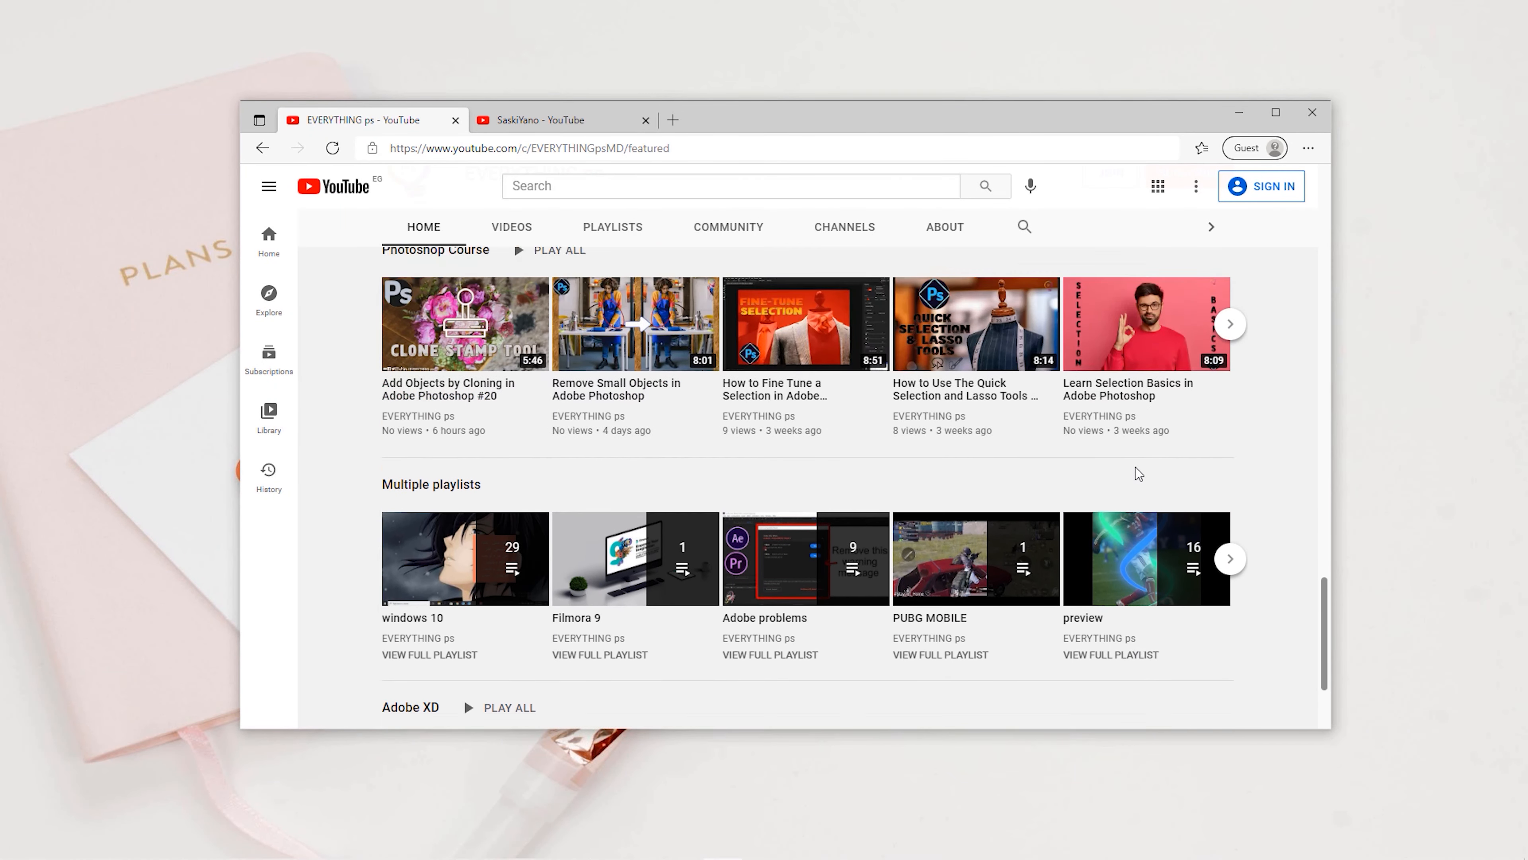
scroll(1136, 468, "up", 10)
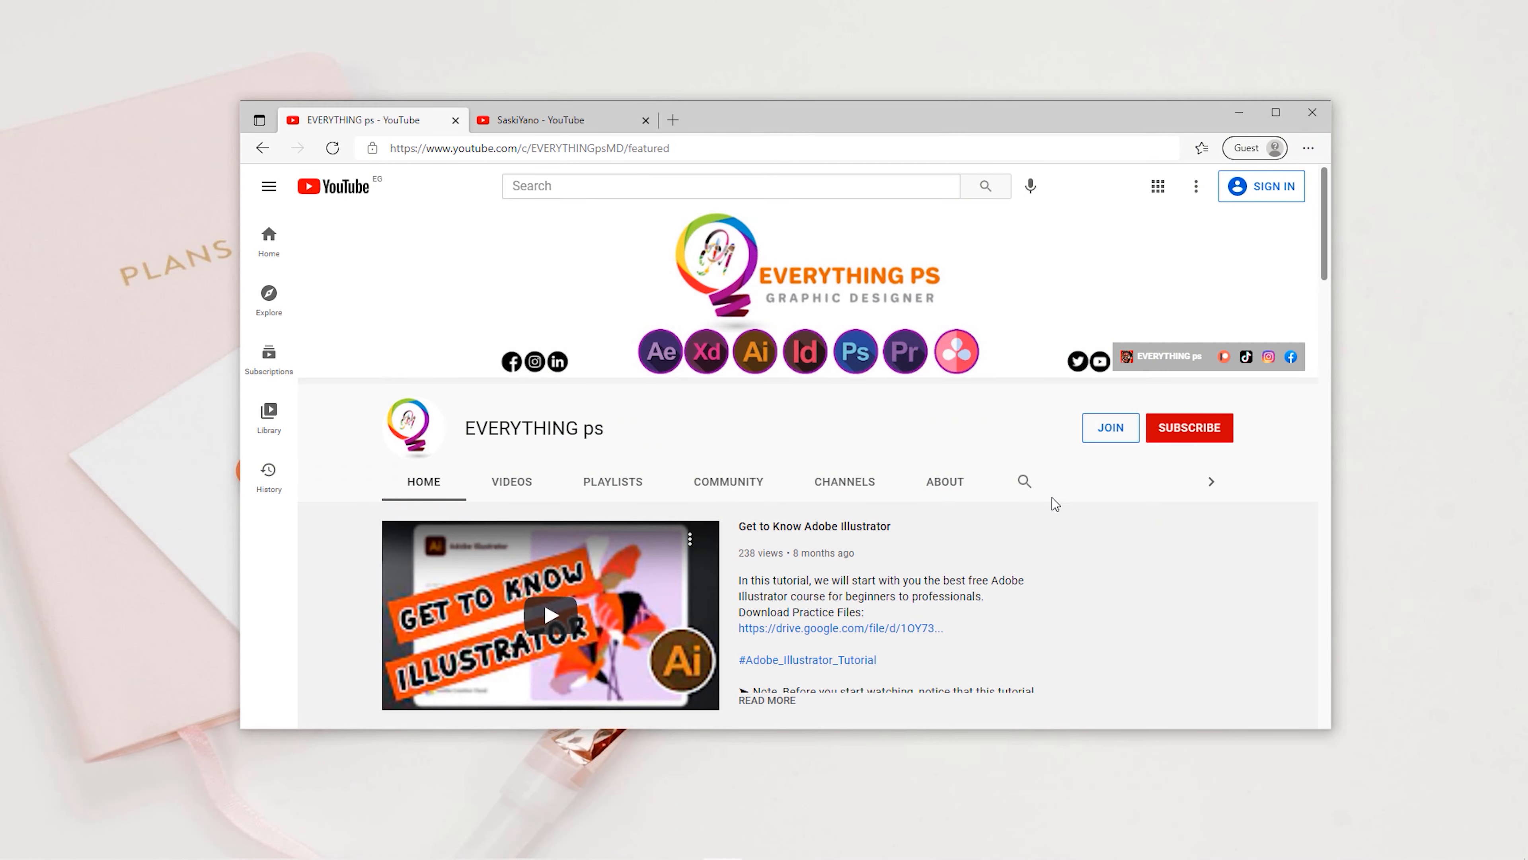
- Switch to the SaskiYano channel and browse its home page sections and its created playlists
key("ctrl+Tab")
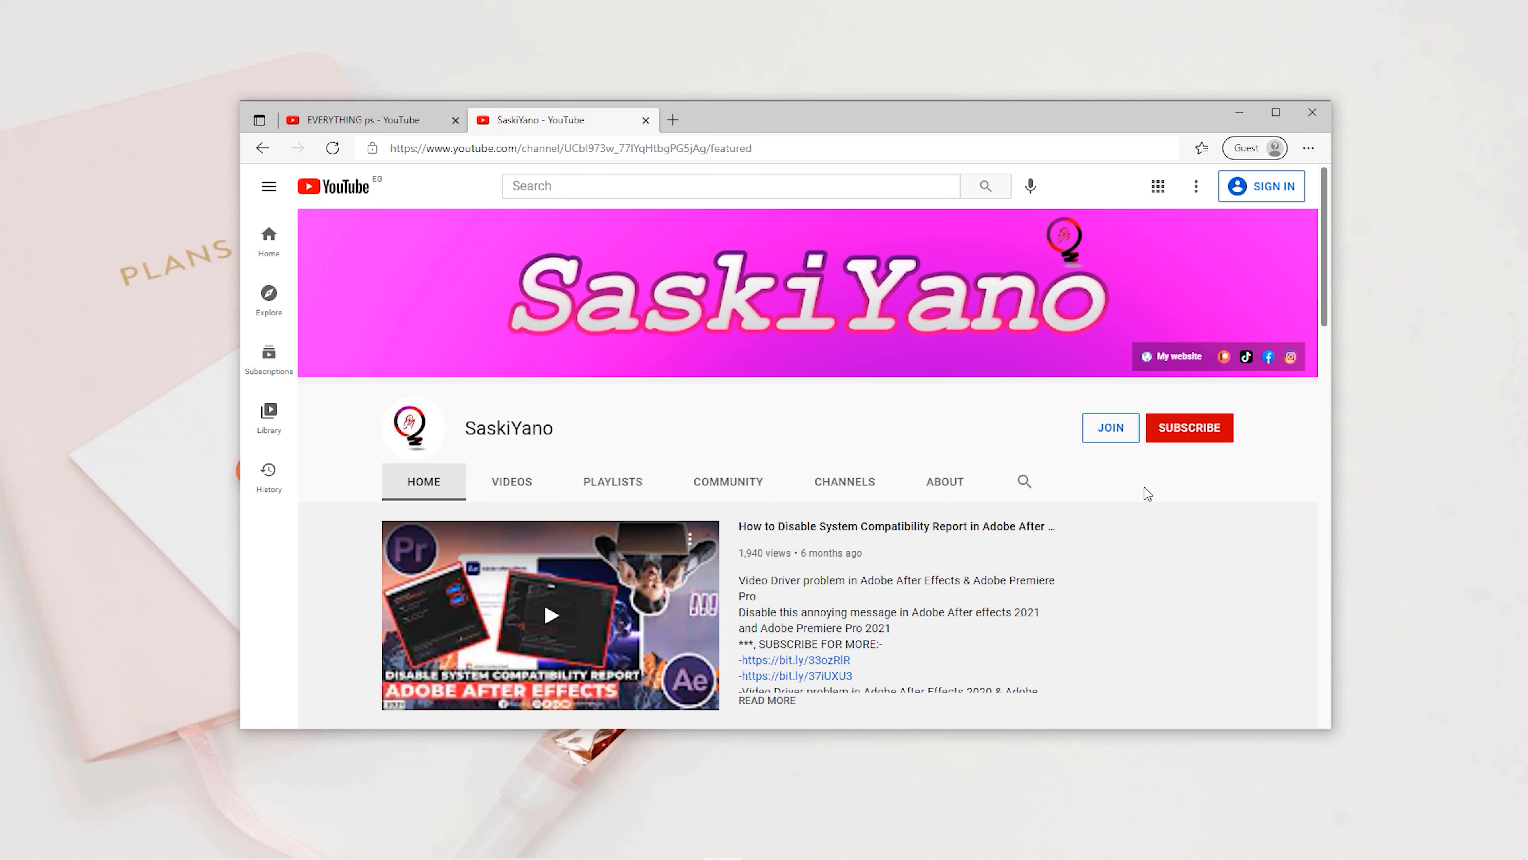
scroll(1139, 502, "down", 8)
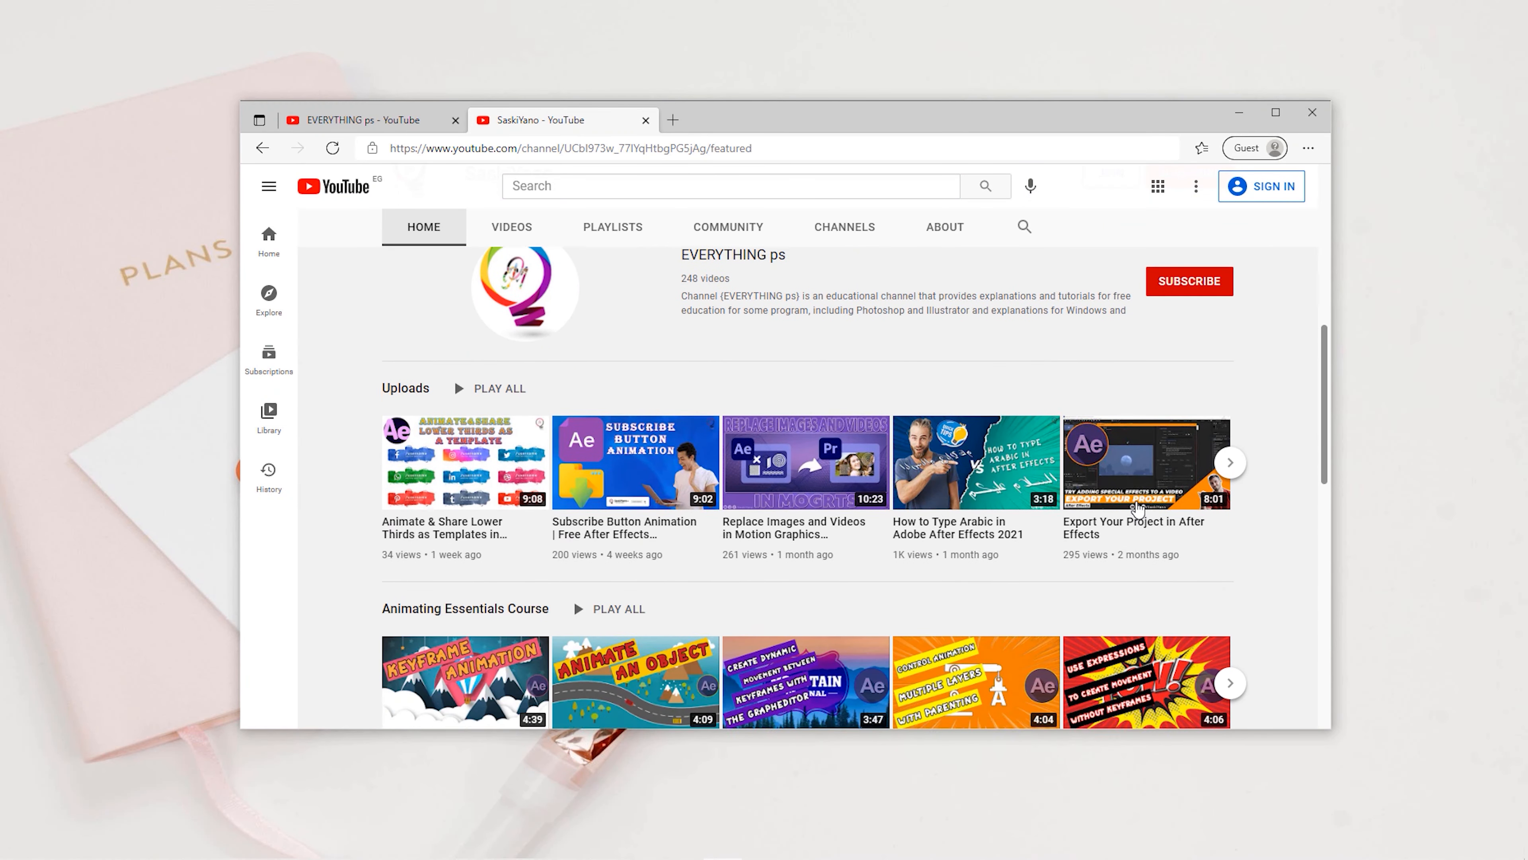
scroll(600, 542, "down", 15)
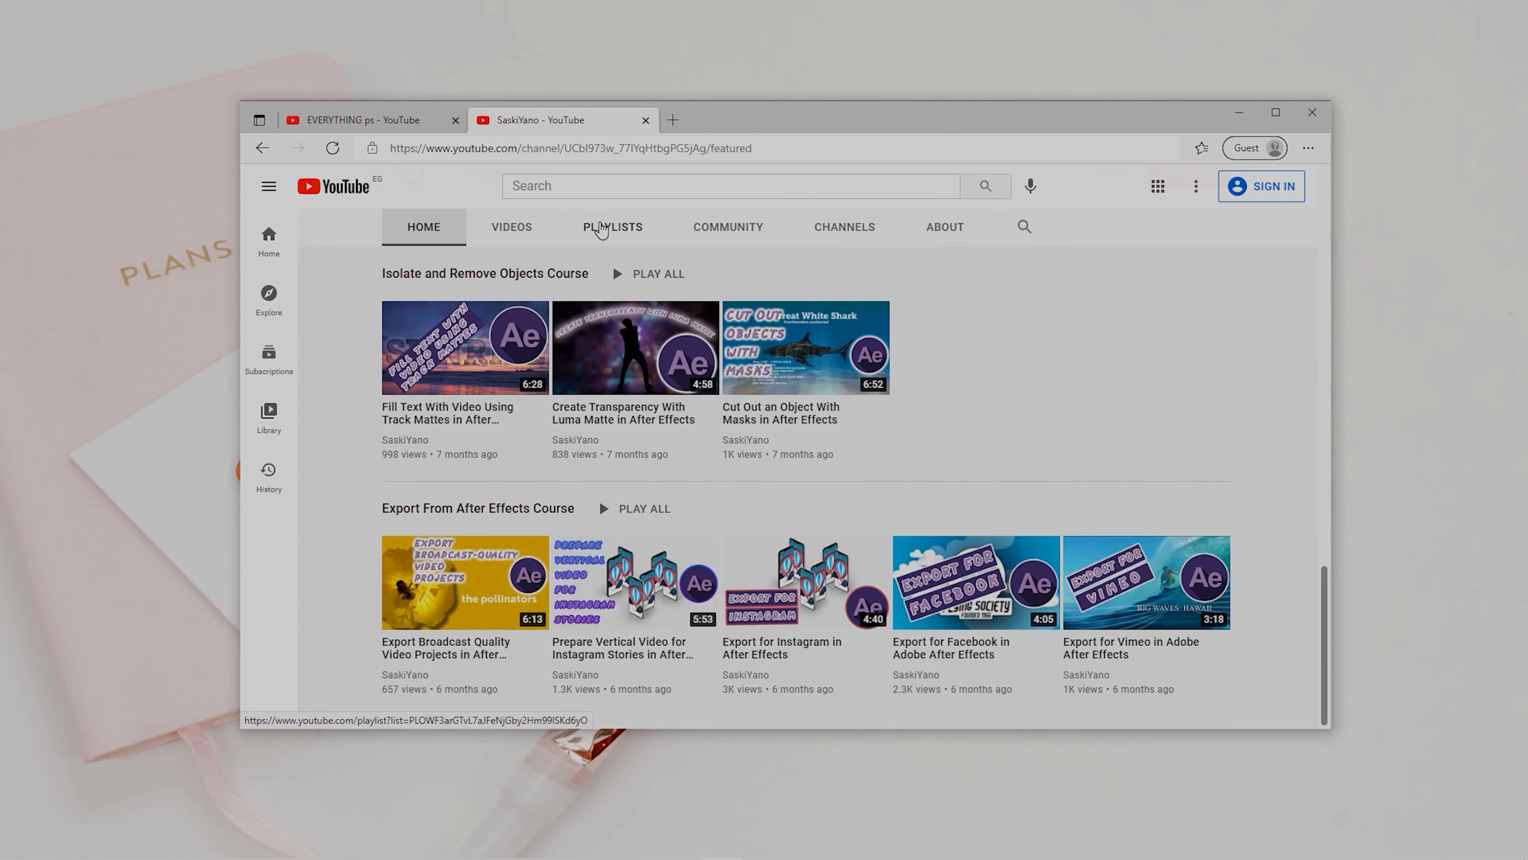
left_click(601, 228)
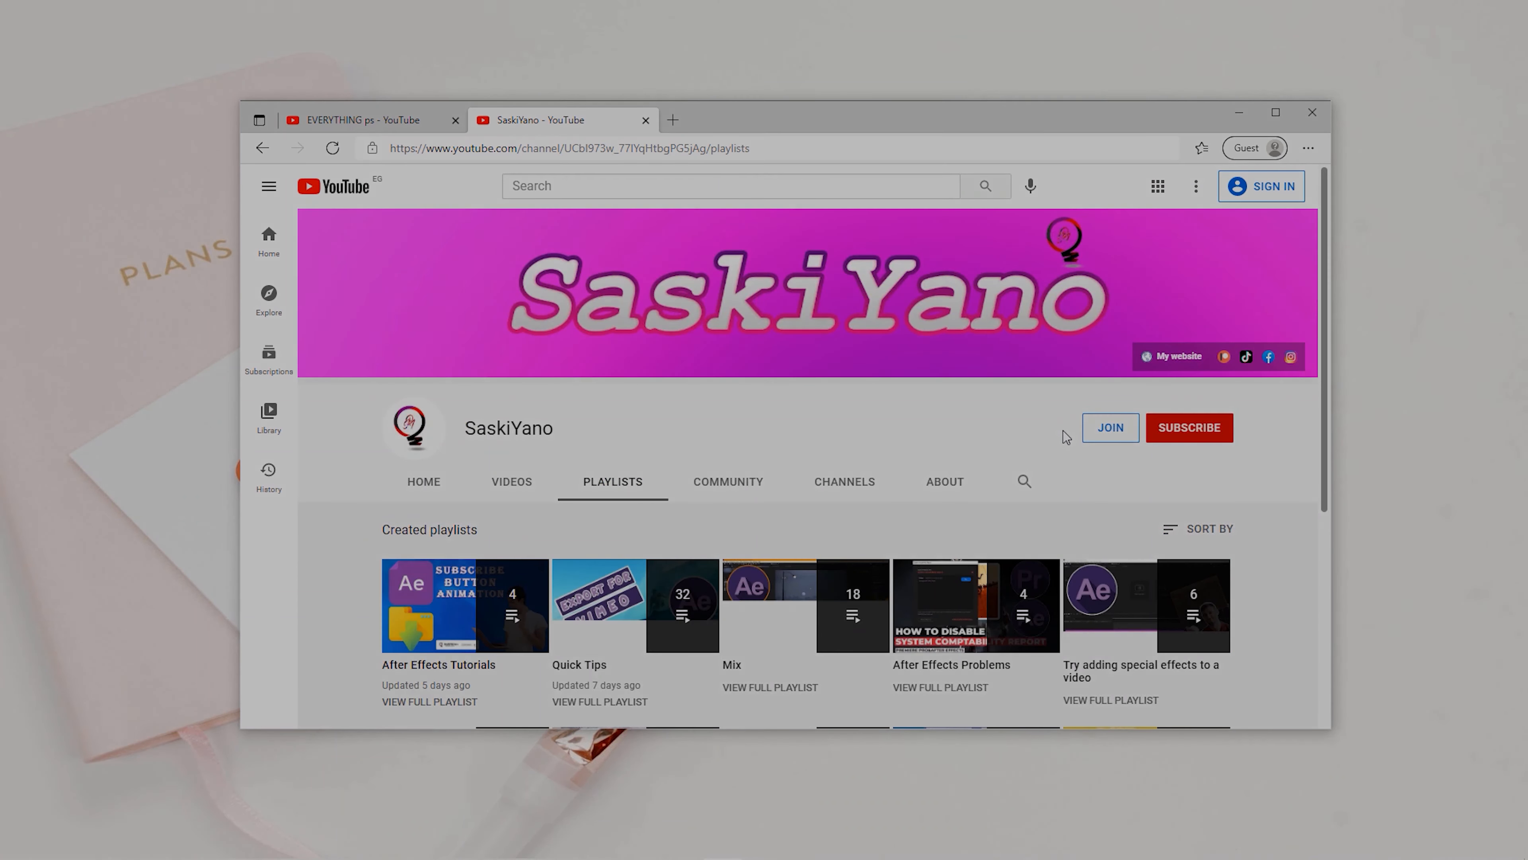
scroll(898, 533, "down", 5)
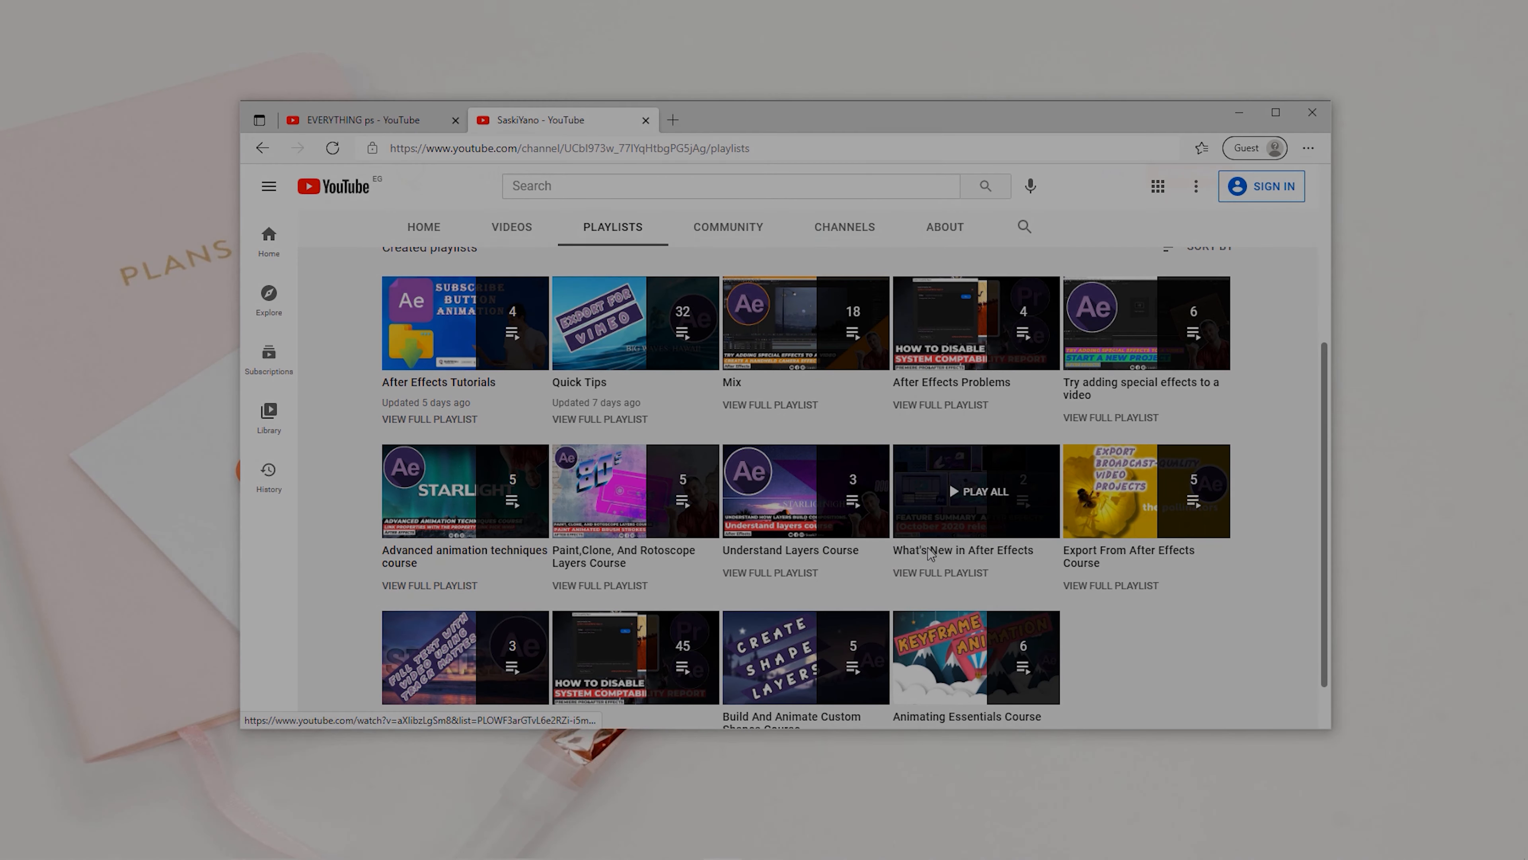
scroll(1007, 583, "up", 5)
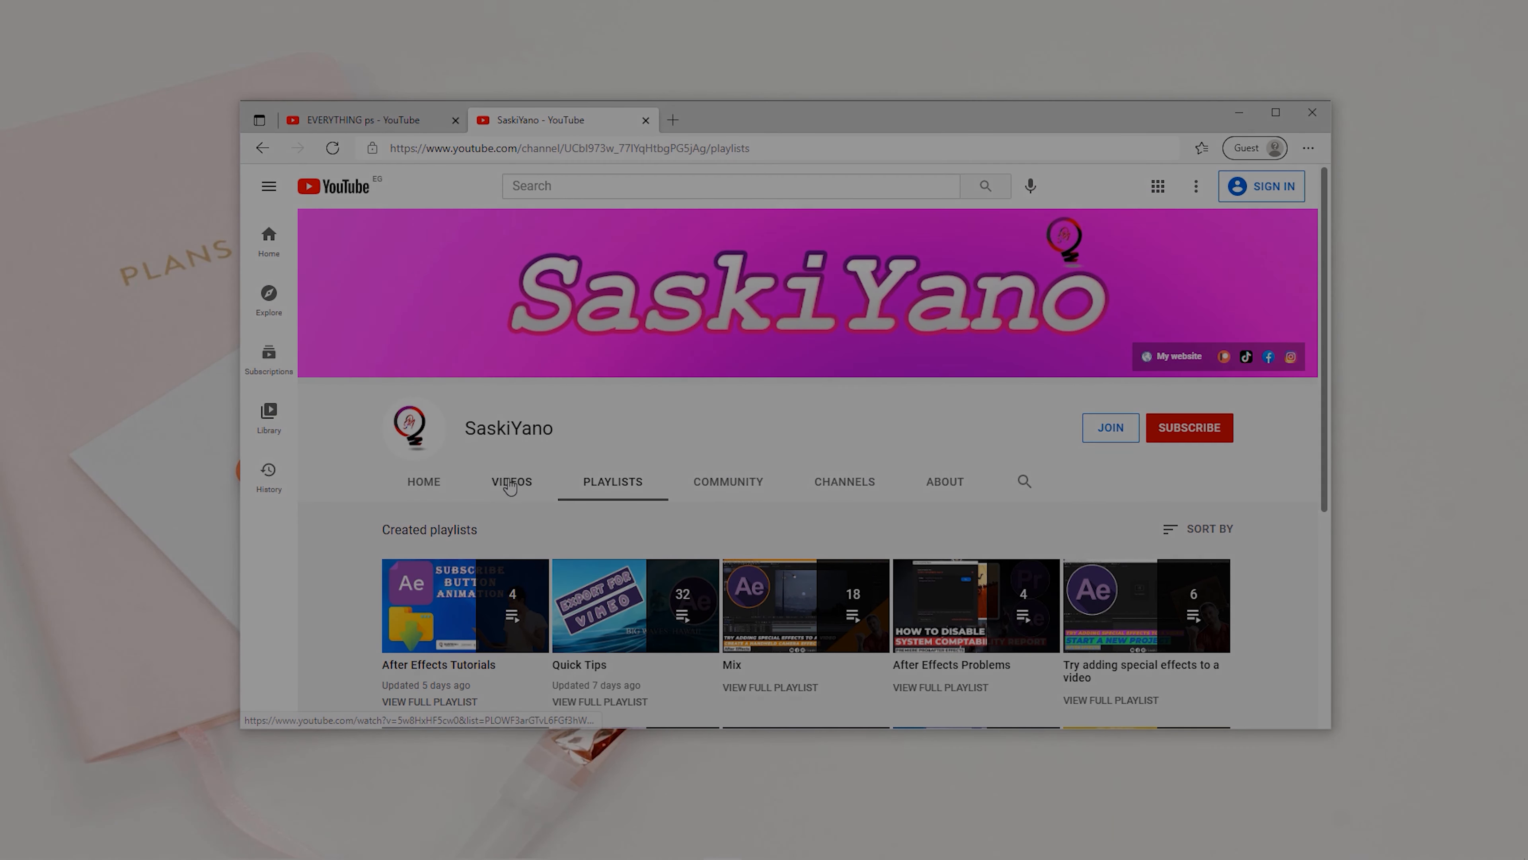
- Browse the SaskiYano channel's uploaded videos and return to its home page to view the featured channel and uploads
left_click(508, 485)
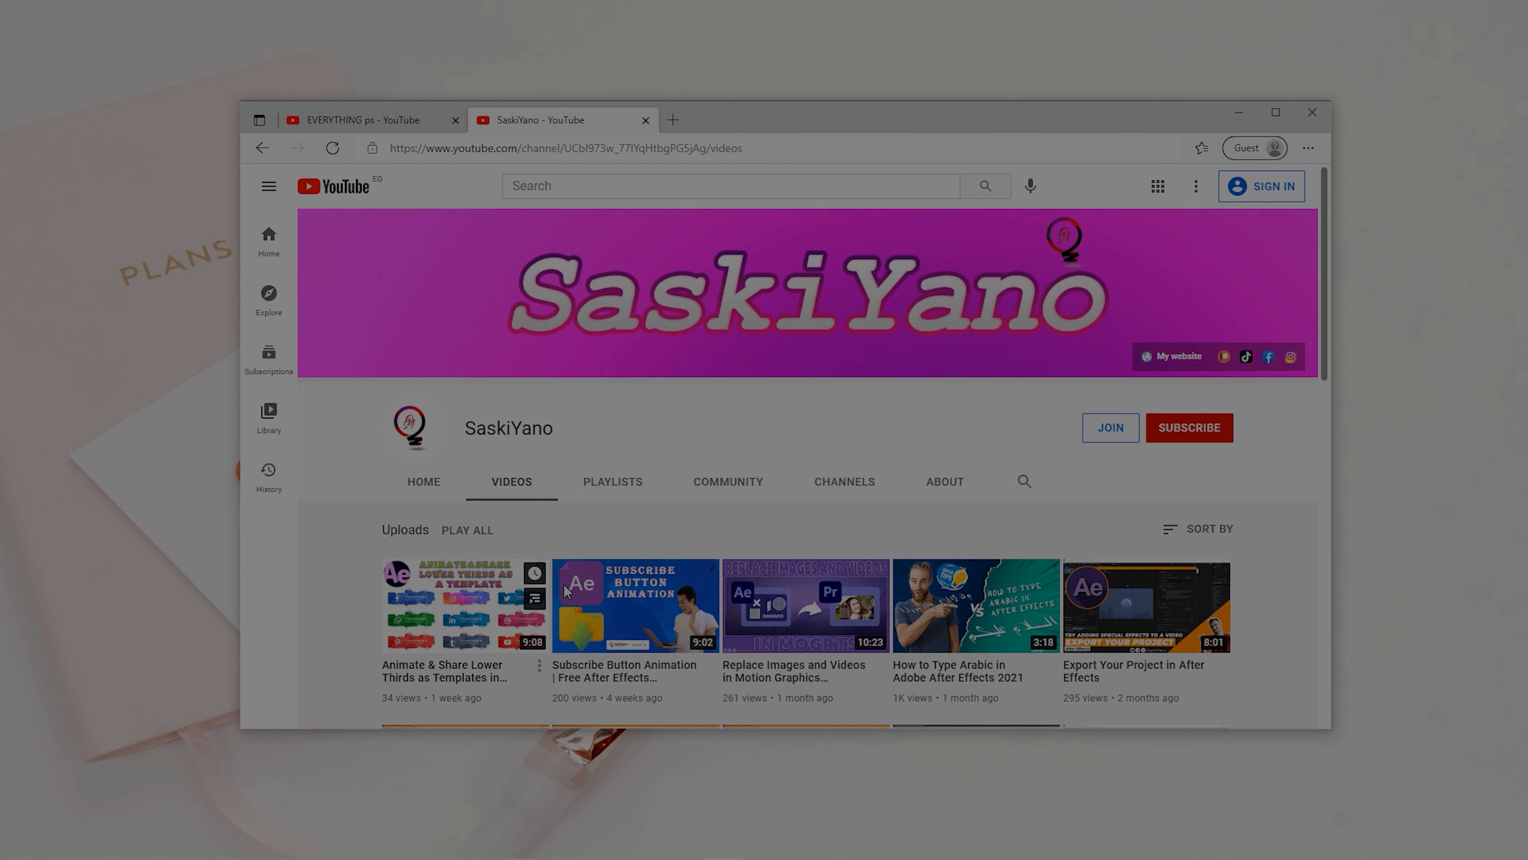
scroll(567, 591, "down", 7)
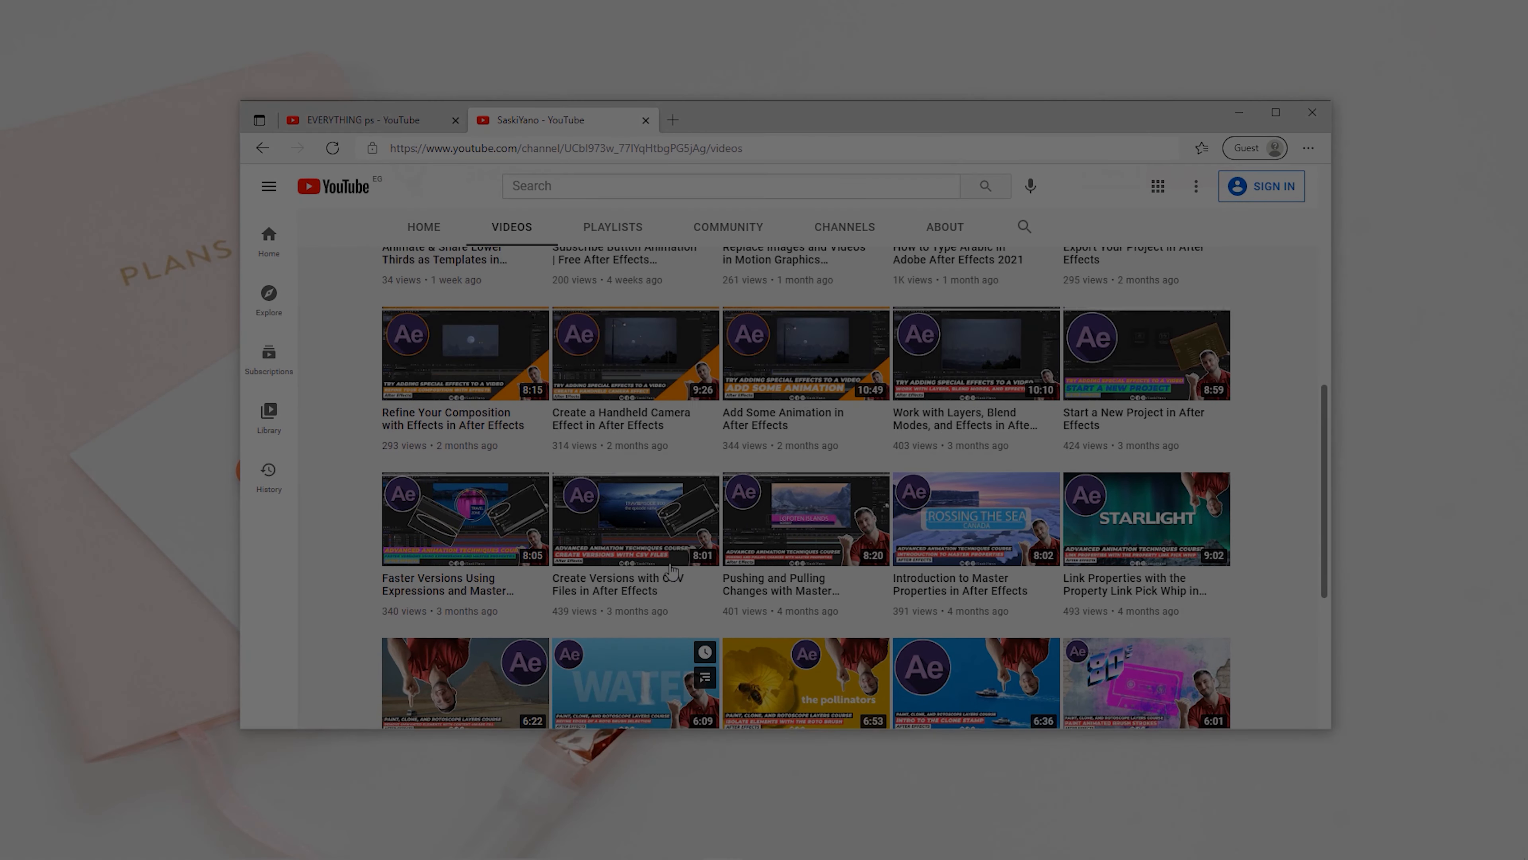
scroll(672, 571, "up", 7)
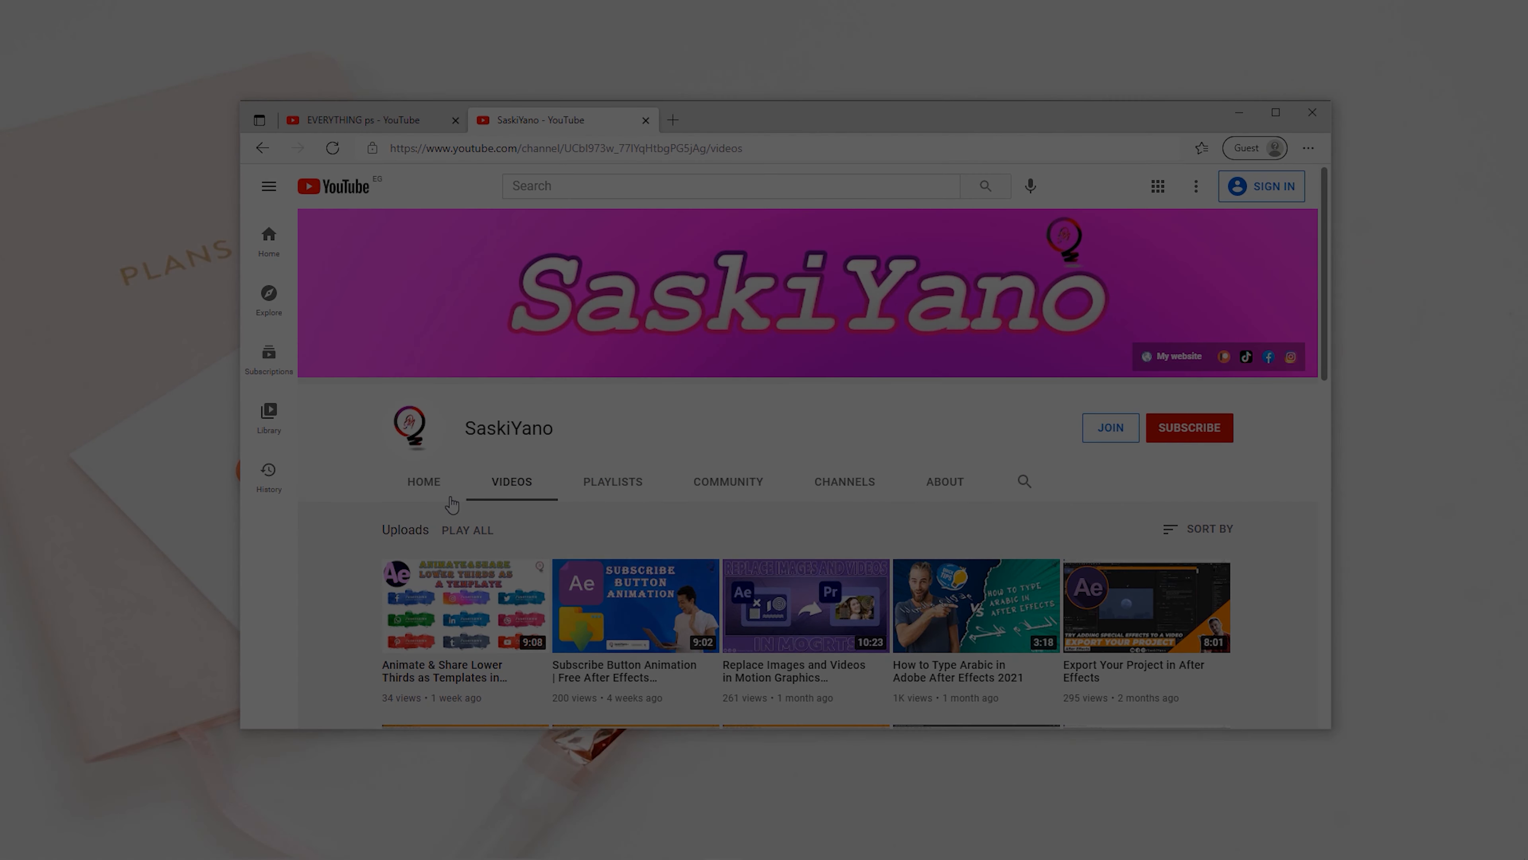
left_click(423, 484)
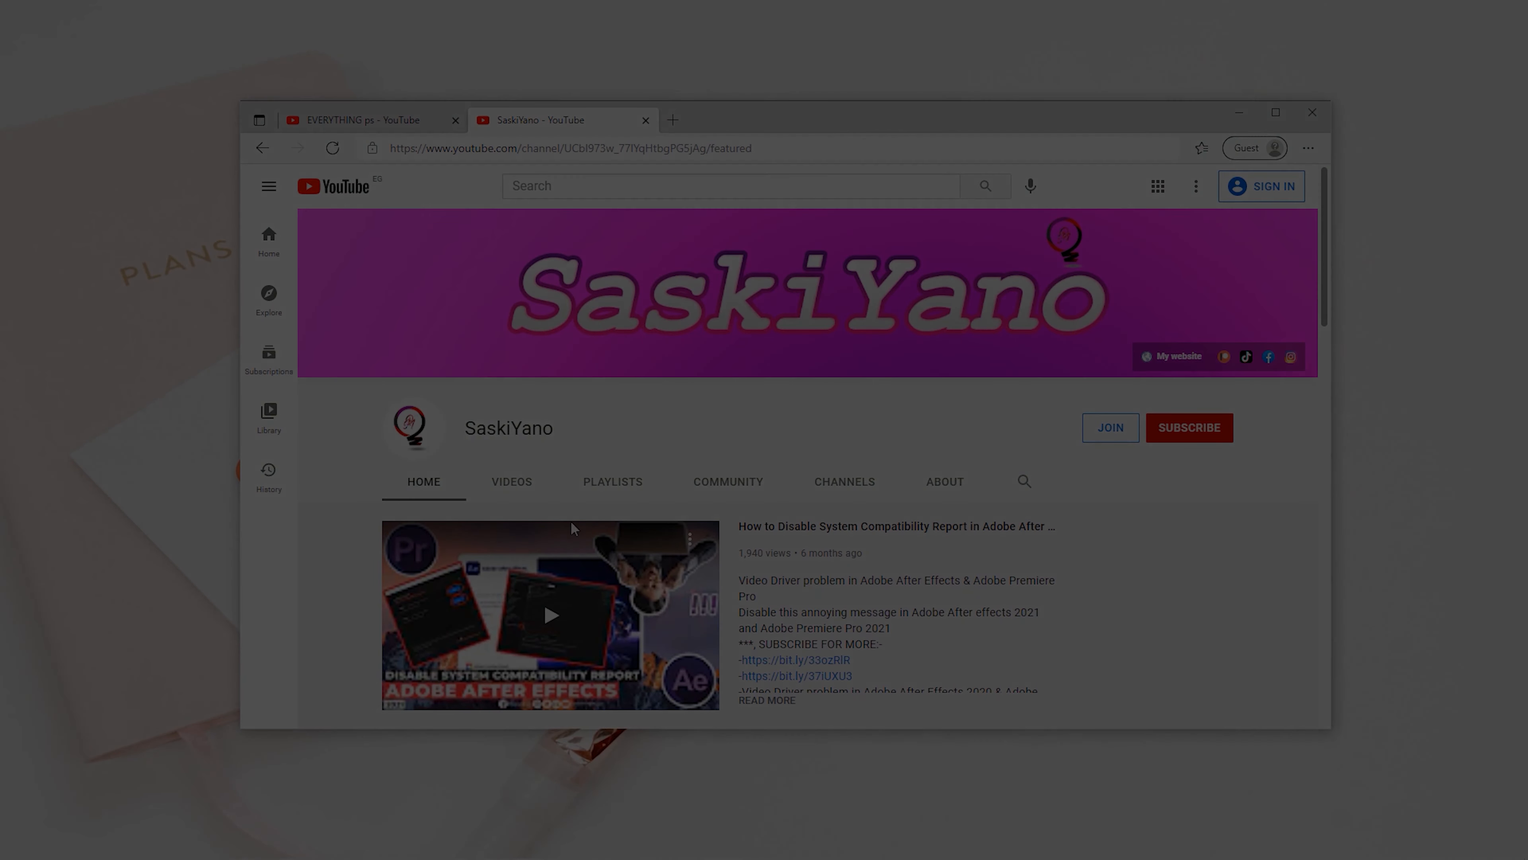
scroll(1120, 552, "down", 13)
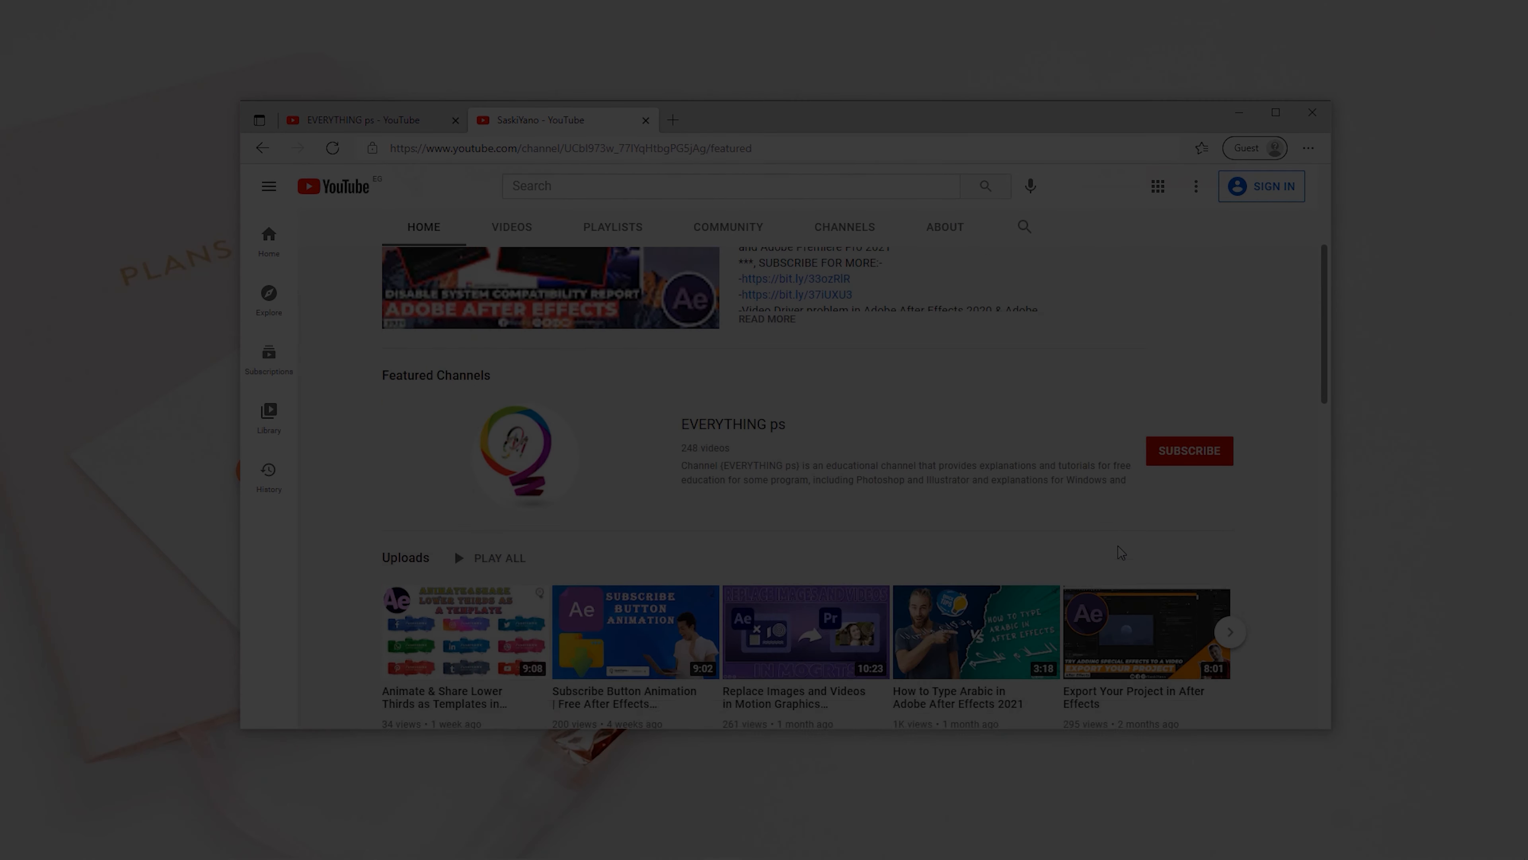
scroll(1119, 553, "up", 13)
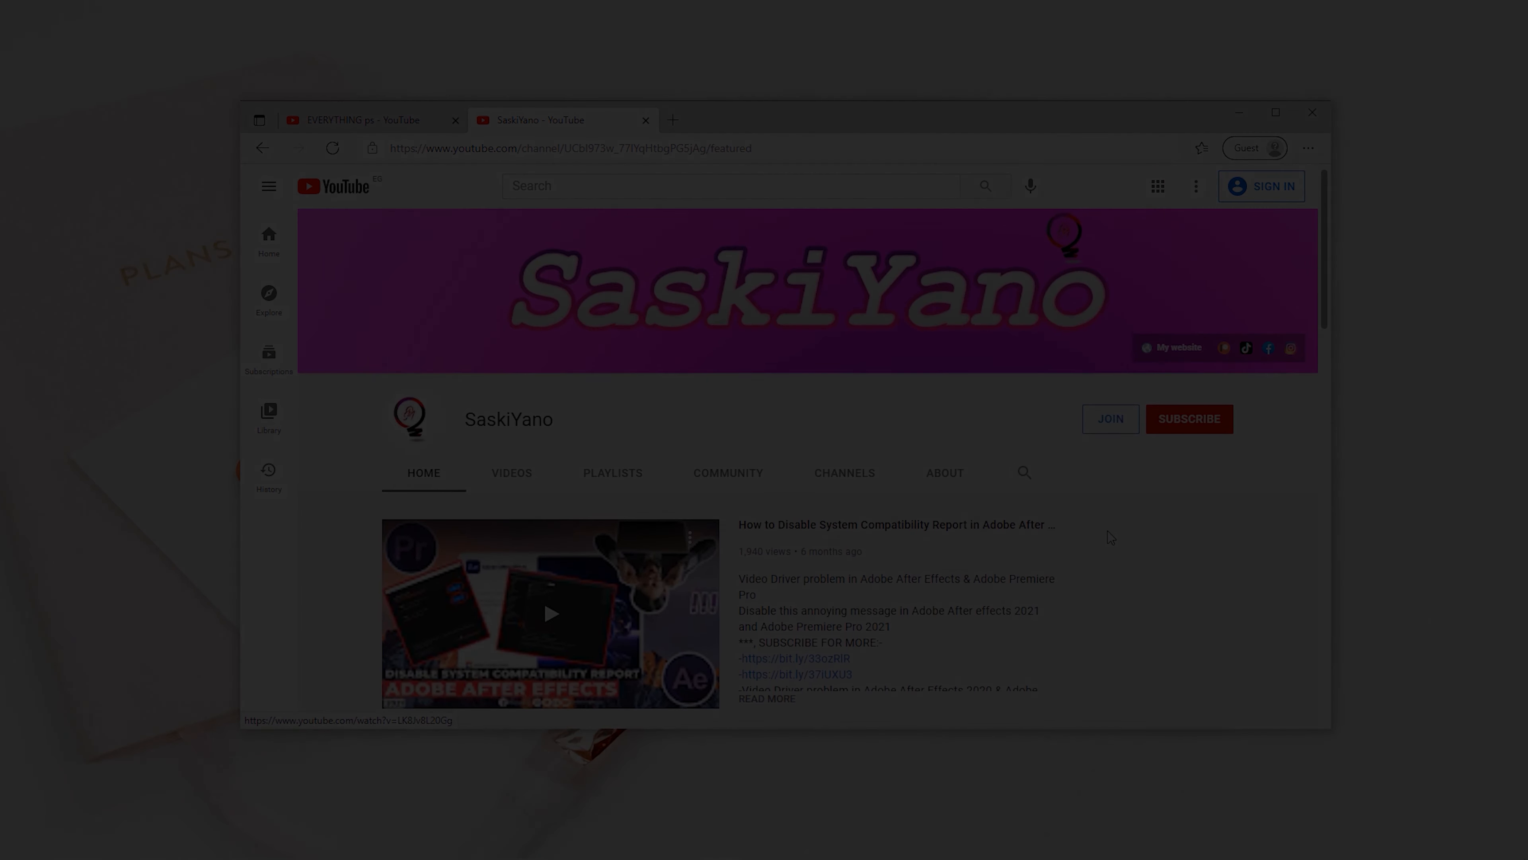